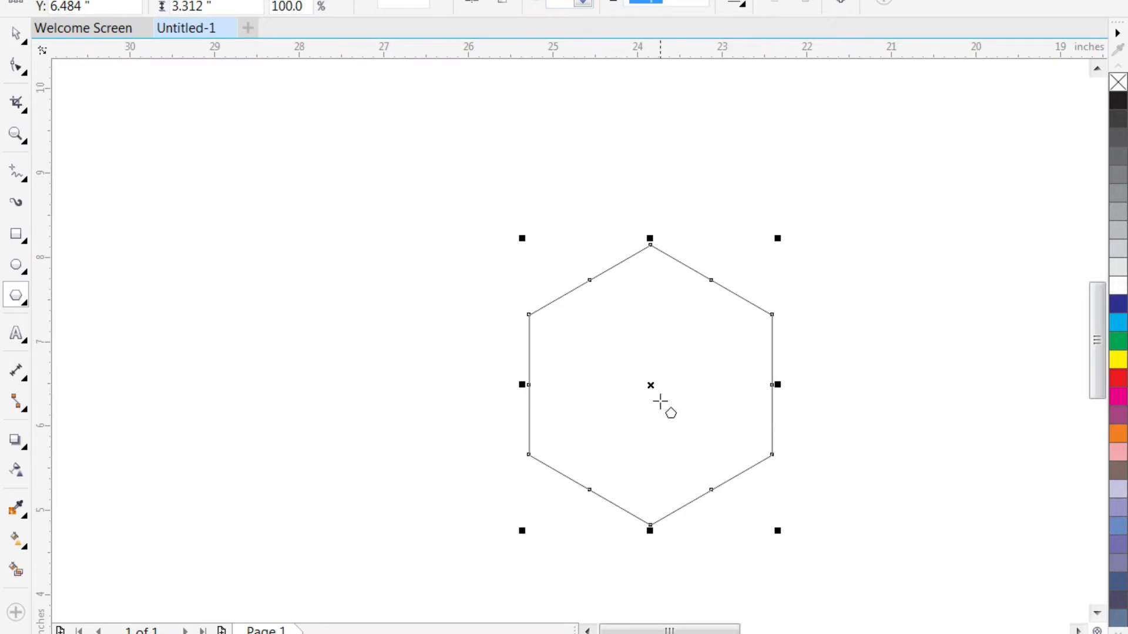
Duplicate the hexagon so one's bottom vertex meets the other's centre, and create the intersection of the two overlapping hexagons
left_click_drag(649, 386, 606, 434)
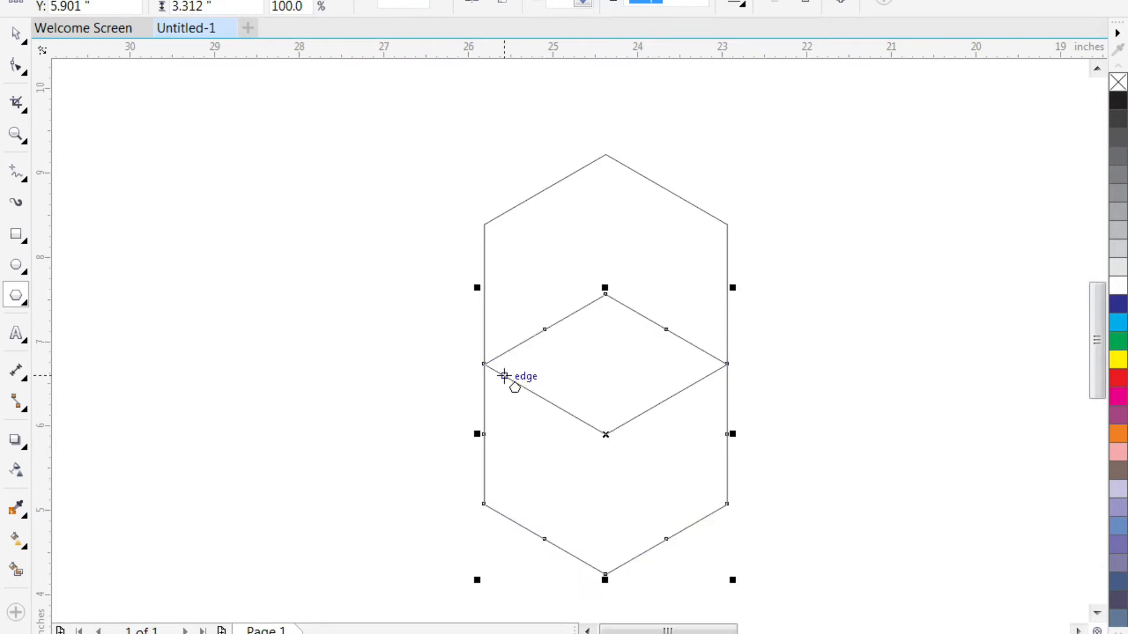
left_click(397, 373)
left_click(514, 448)
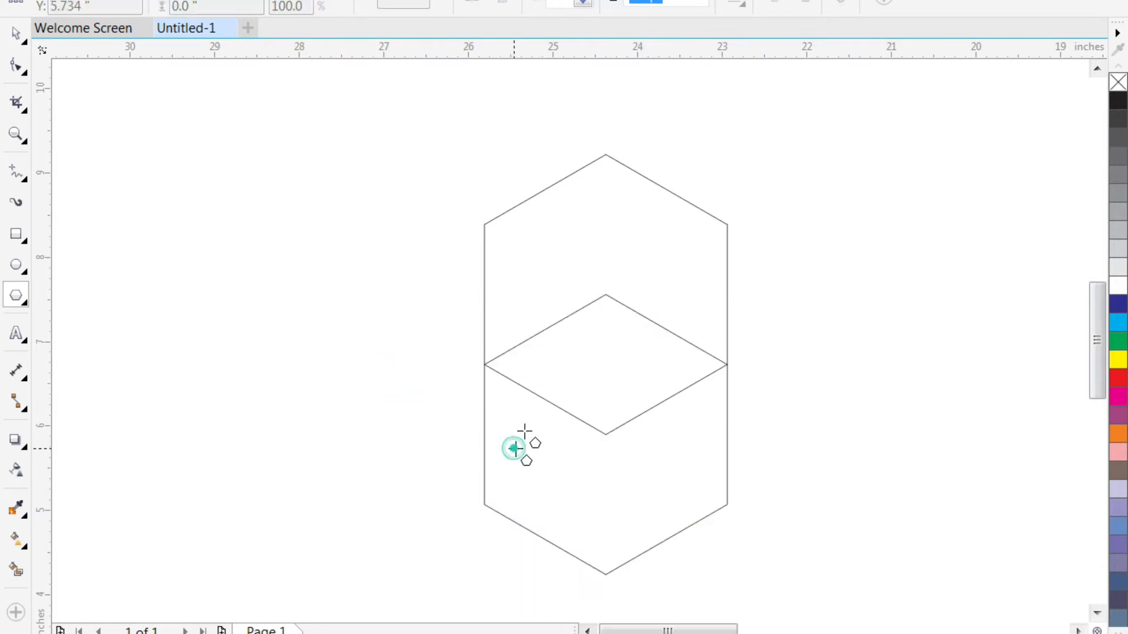
left_click(525, 272, "shift")
left_click(14, 36)
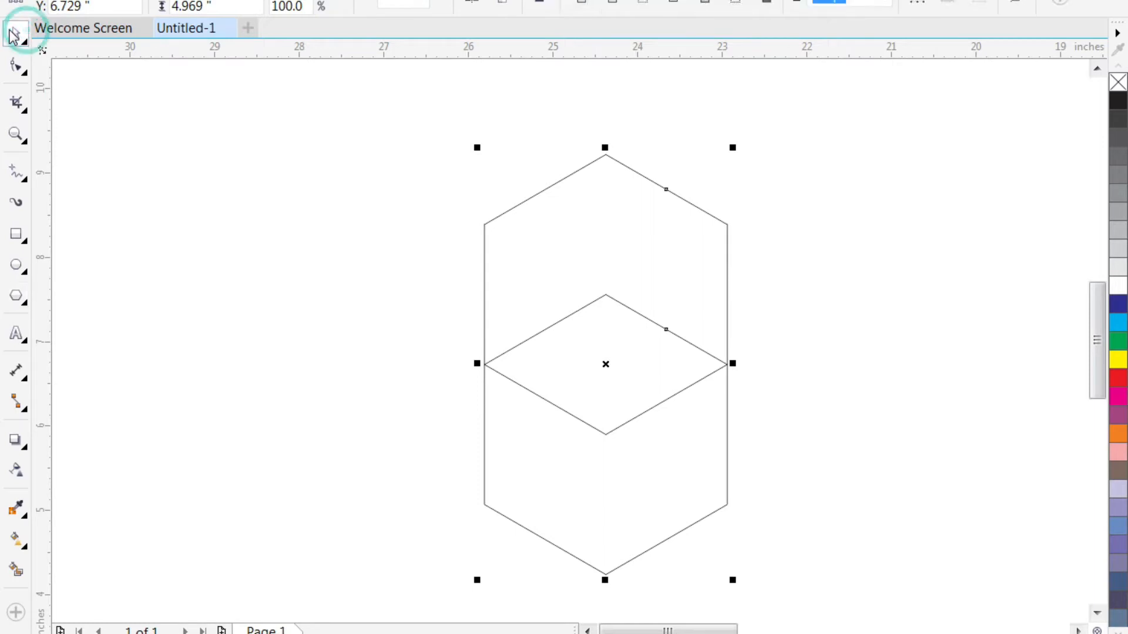
left_click(640, 5)
Delete the upper and lower hexagons, keeping only the rhombus formed by their intersection
left_click(660, 183)
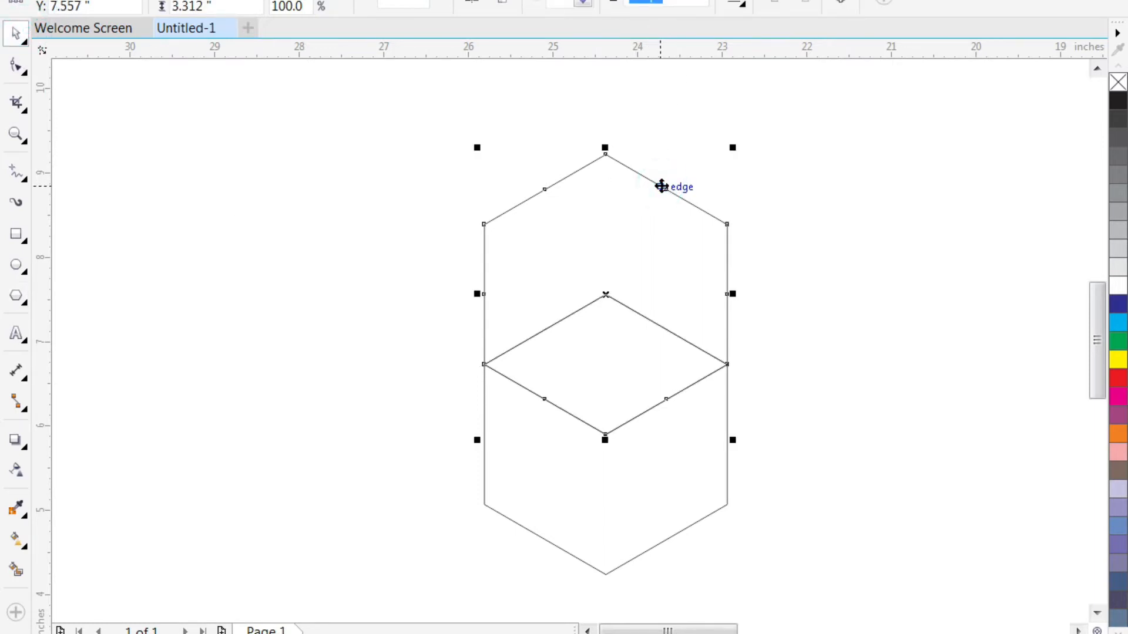
key("Delete")
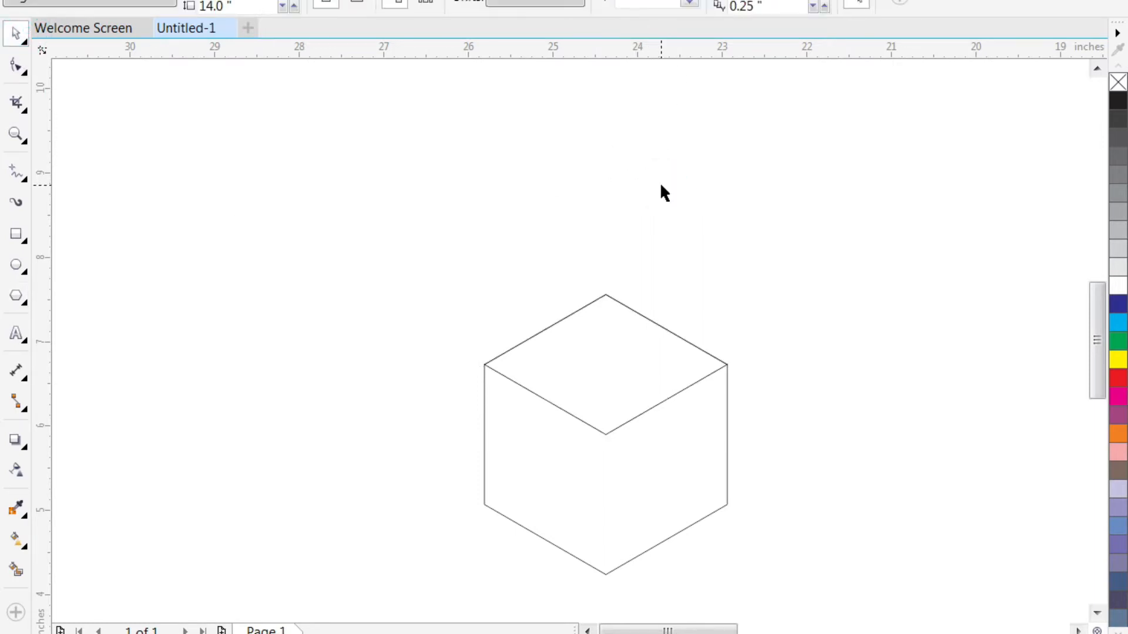
left_click(727, 435)
key("Delete")
Move the rhombus up and to the left, and place its rotation centre on its bottom vertex
left_click_drag(830, 244, 499, 413)
left_click_drag(610, 362, 429, 328)
left_click(429, 264)
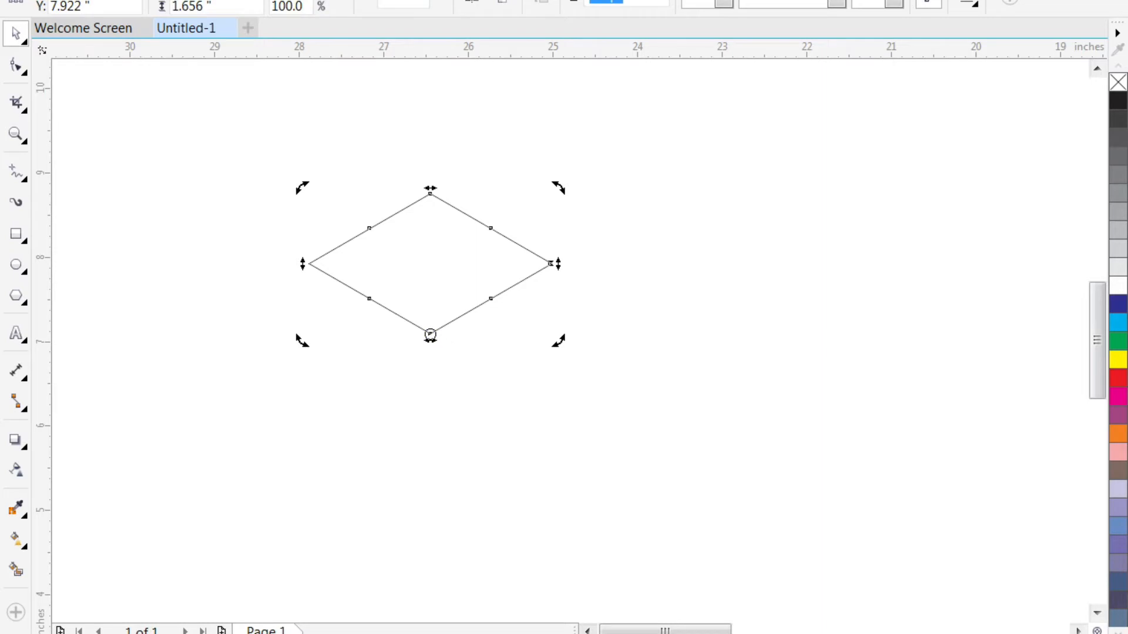
Rotate the rhombus by 120 degrees about its bottom vertex with 2 copies to form an isometric cube
left_click(536, 0)
mouse_move(580, 204)
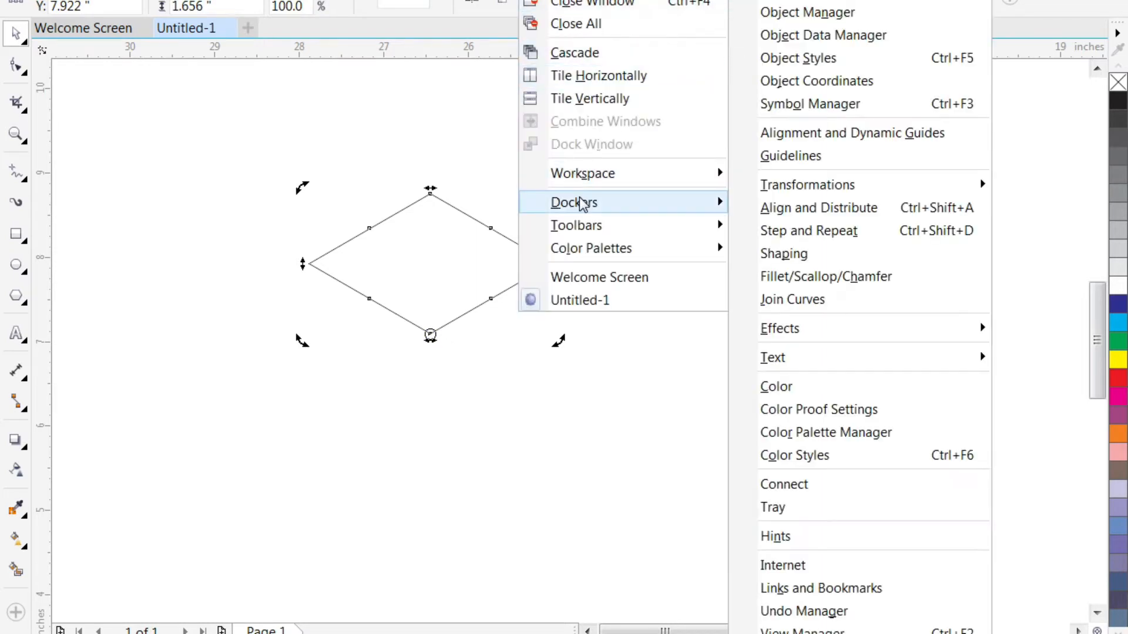
mouse_move(790, 182)
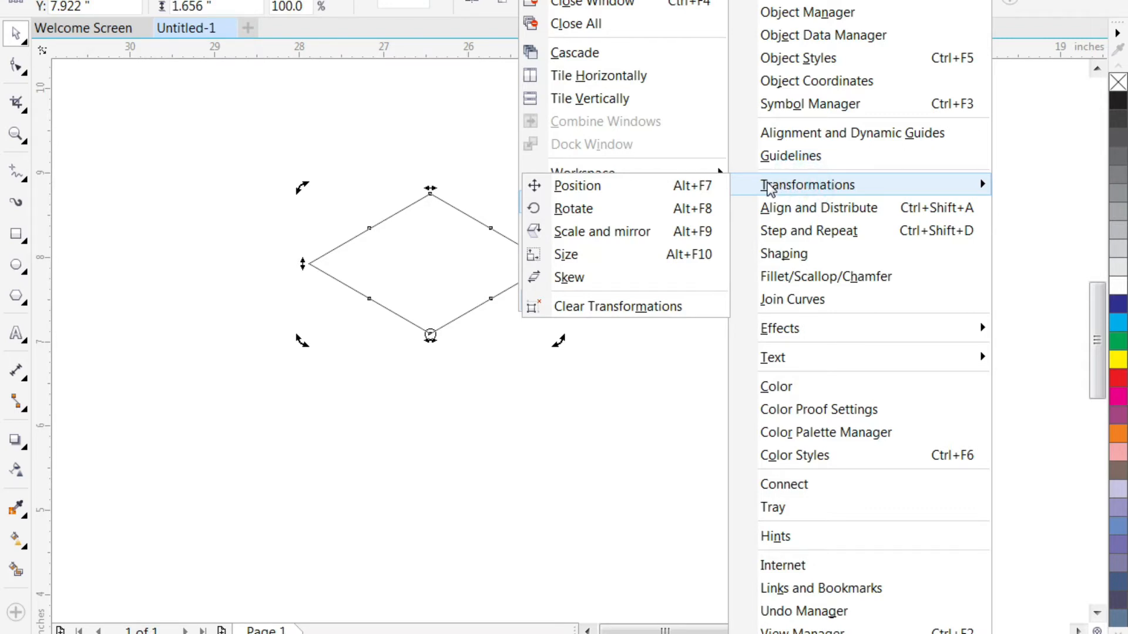
left_click(693, 212)
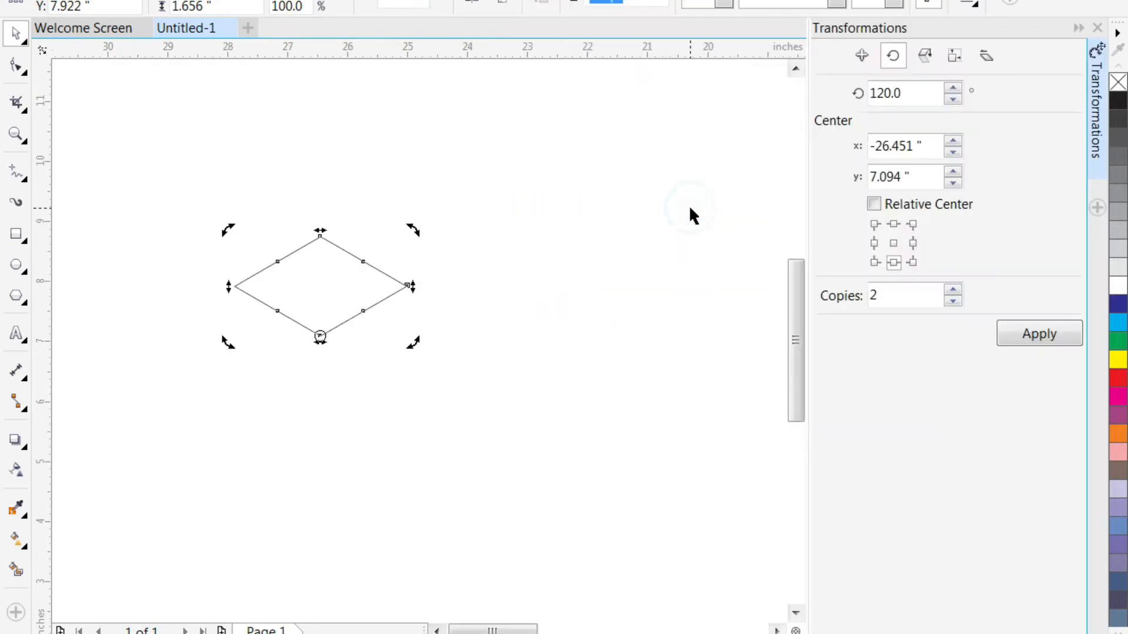
double_click(900, 95)
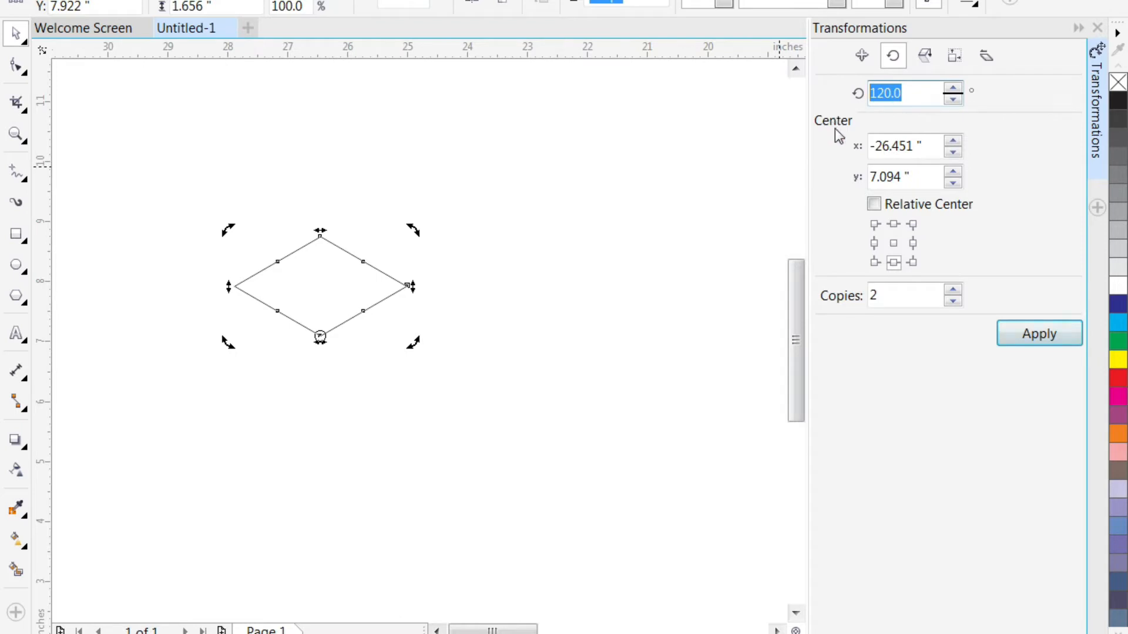
double_click(903, 293)
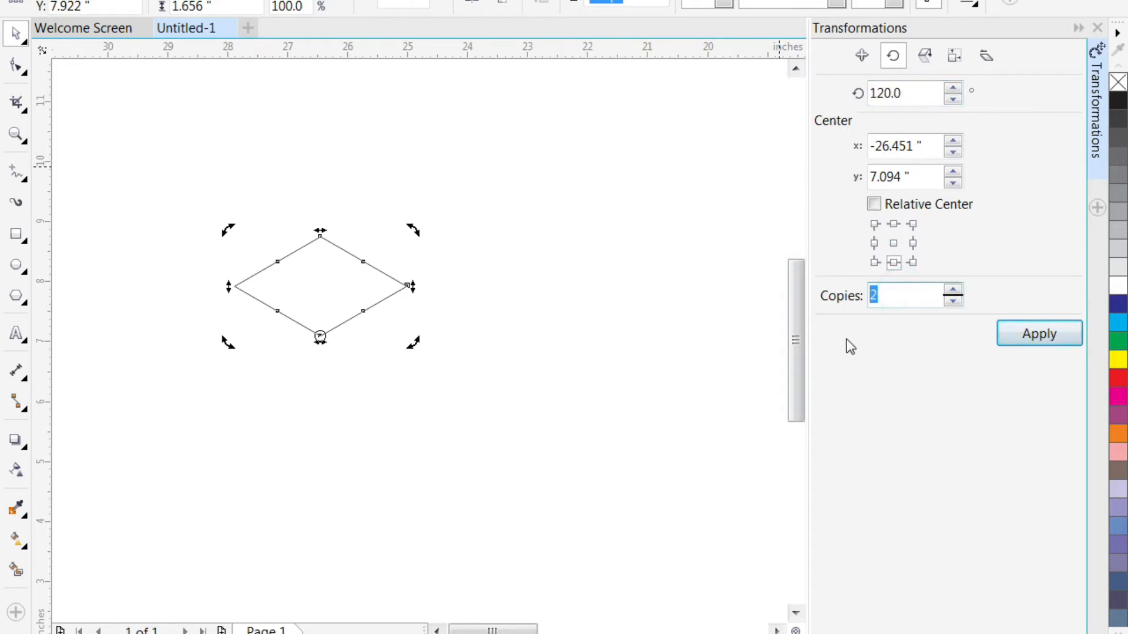
left_click(1019, 335)
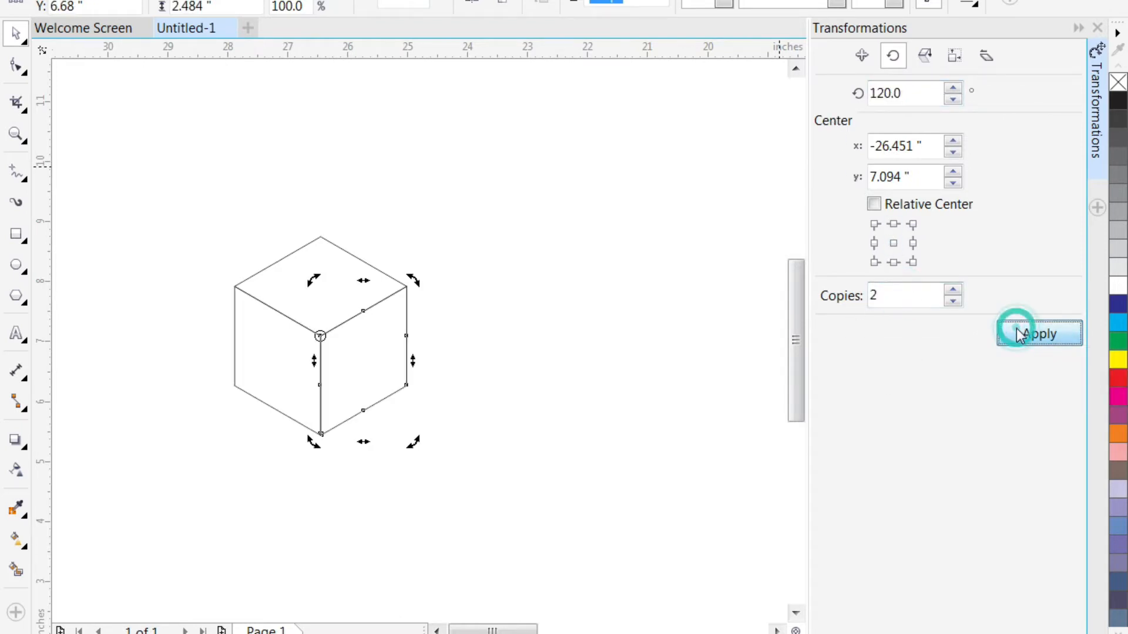
left_click(1094, 27)
Move all three cube faces together to the right to free space on the canvas
left_click_drag(219, 131, 621, 536)
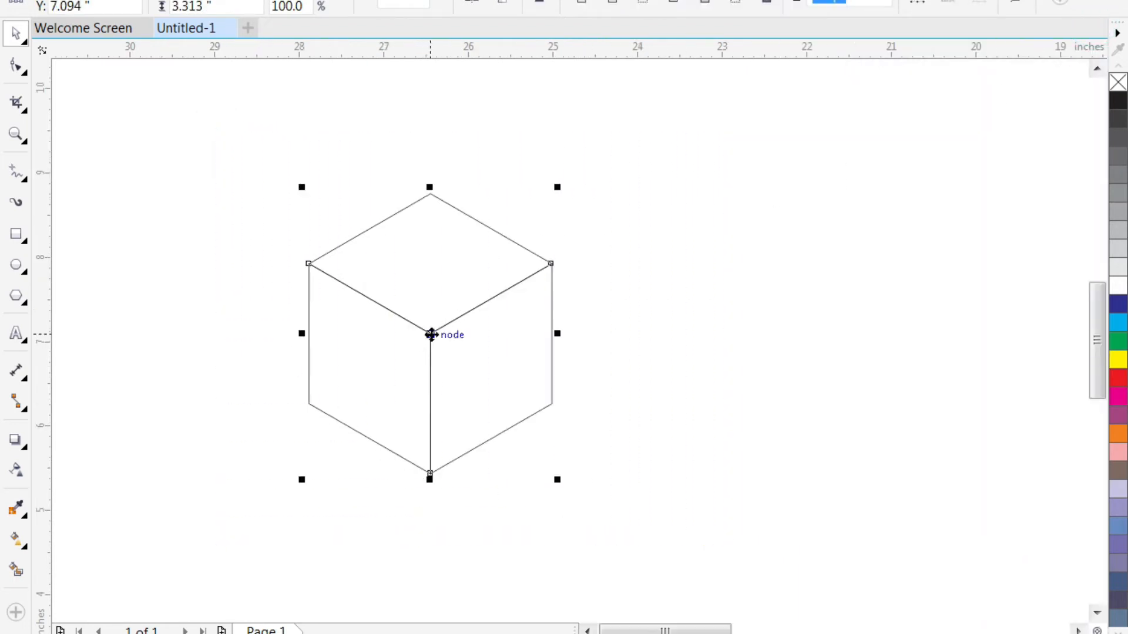
left_click_drag(430, 331, 741, 364)
left_click(397, 360)
Copy the cube's left face up and to the left, snapping it edge to edge with the original
scroll(706, 378, "up", 2)
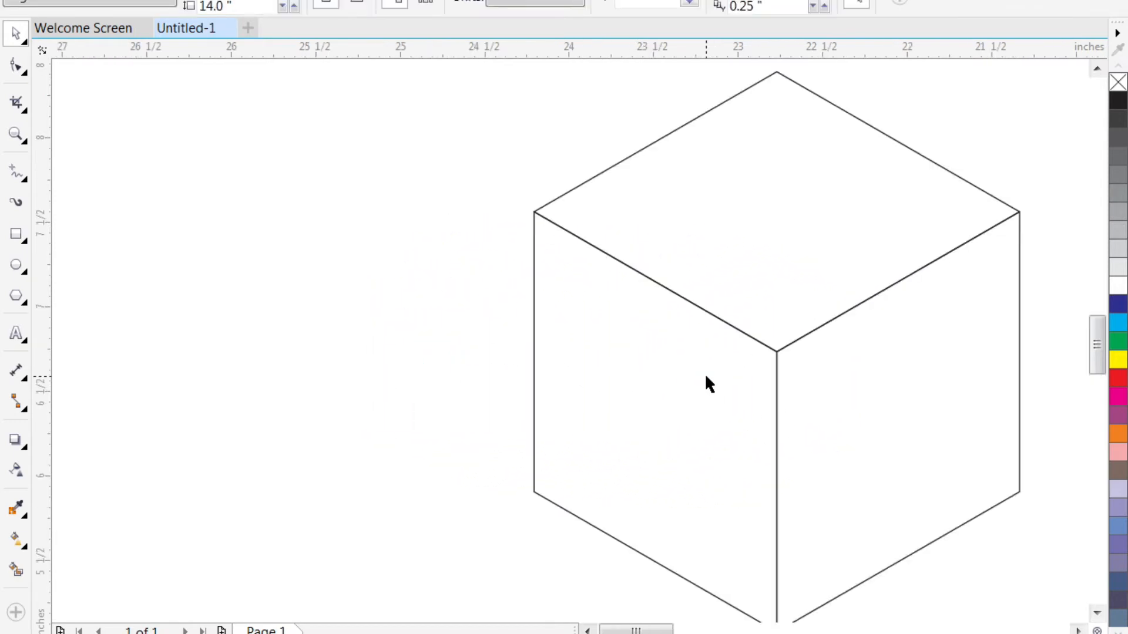
left_click(704, 381)
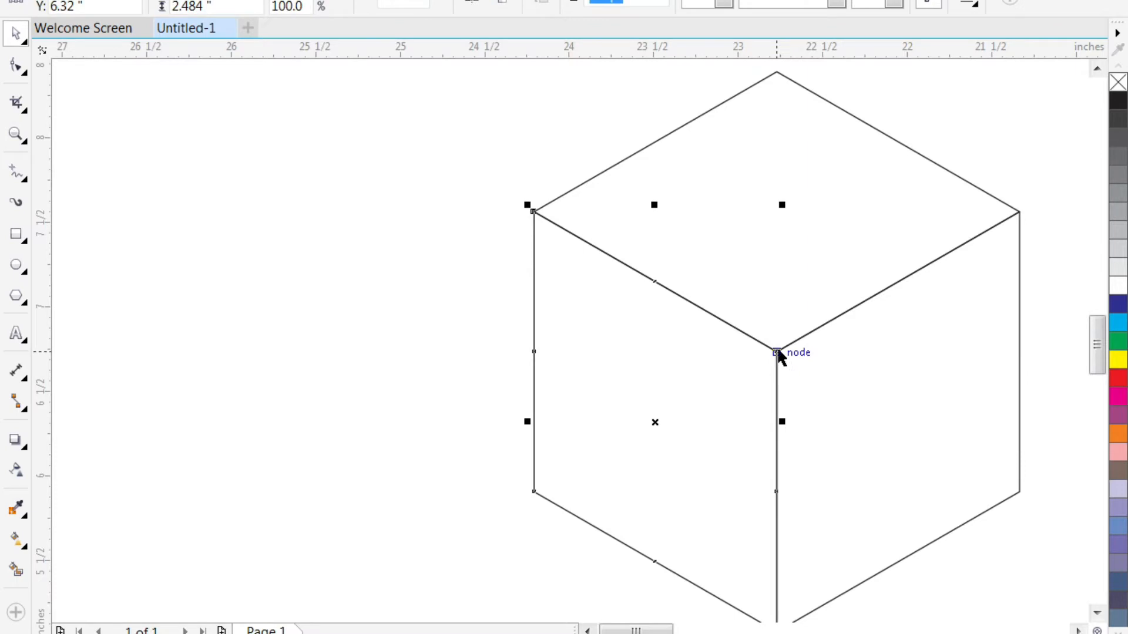
left_click_drag(778, 353, 529, 211)
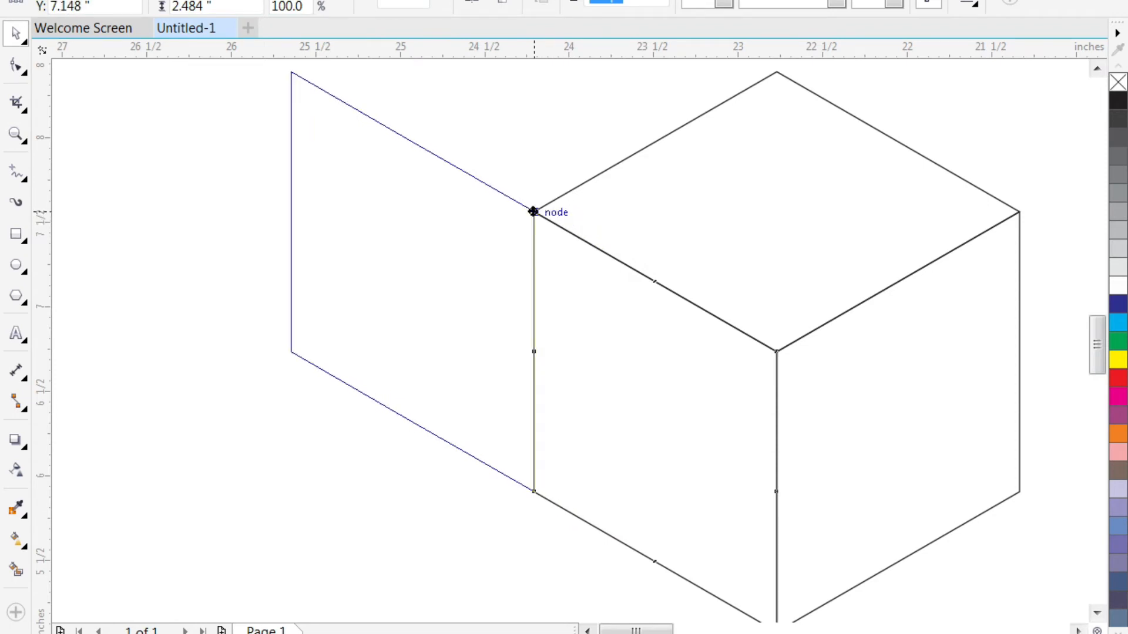
left_click_drag(533, 211, 533, 213)
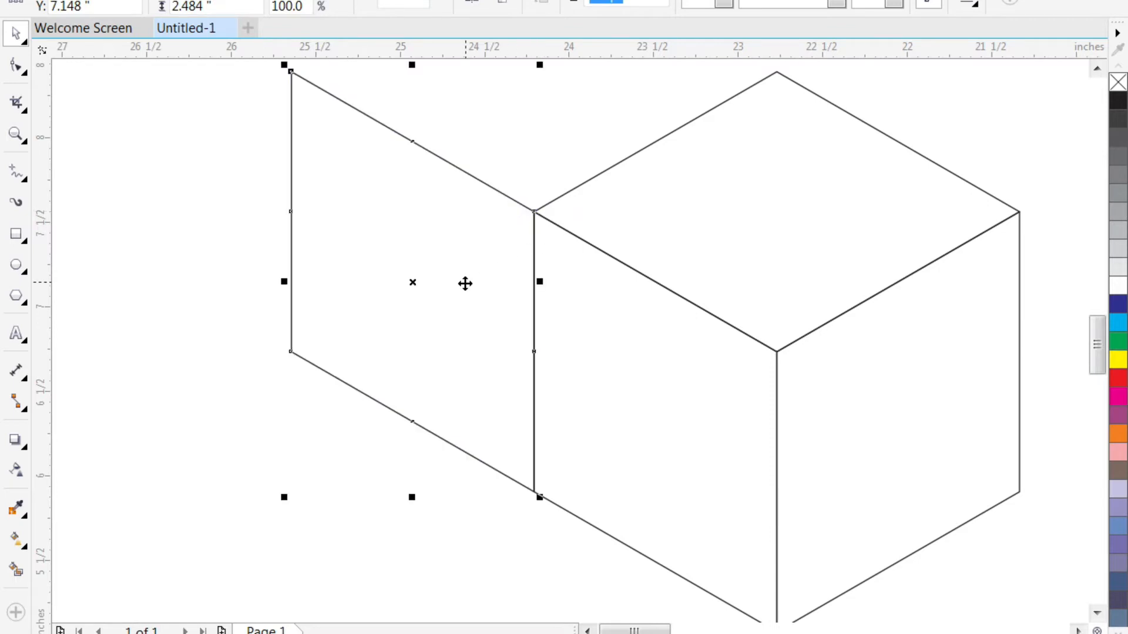
Add a second copy of the left face, snapped to the far upper-left edge of the first copy
scroll(464, 283, "down", 2)
scroll(393, 150, "up", 2)
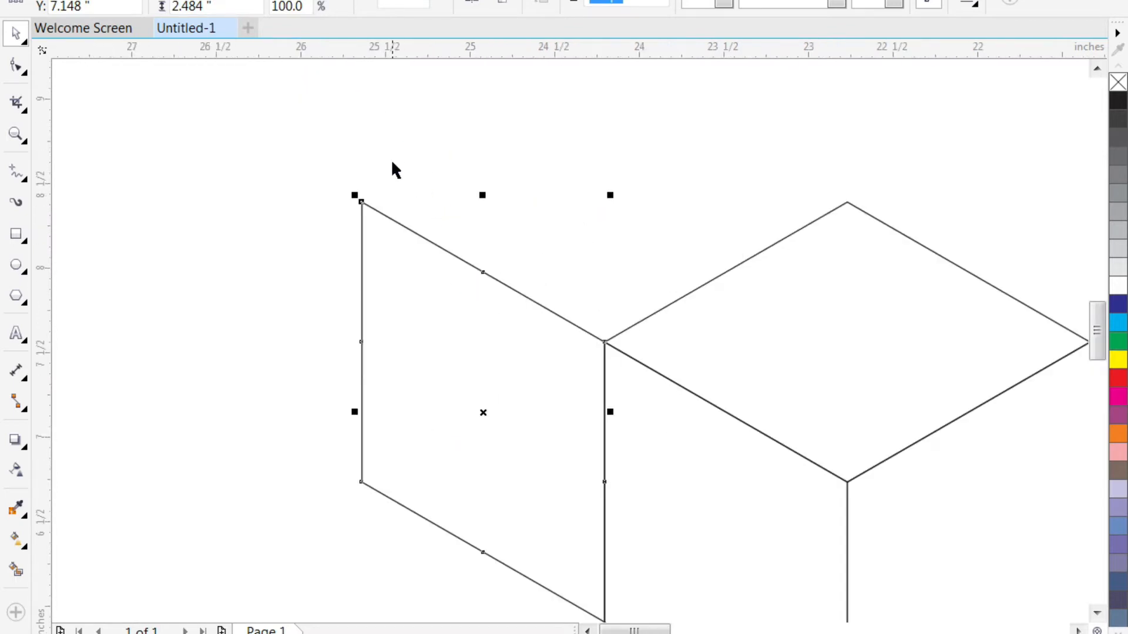
left_click(662, 438)
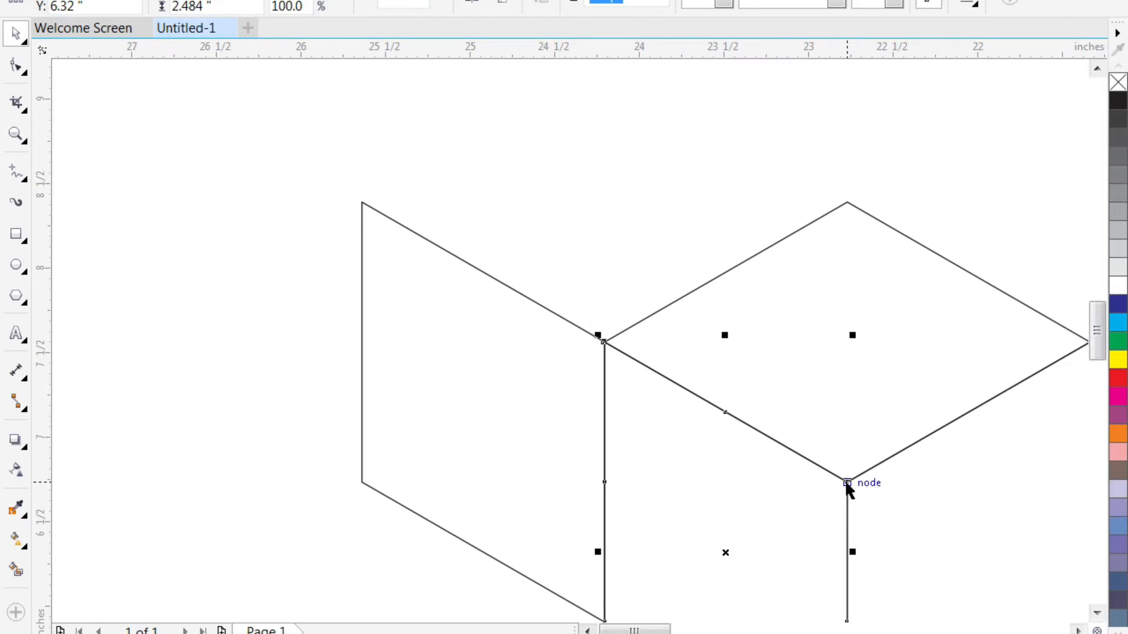
left_click_drag(845, 480, 363, 204)
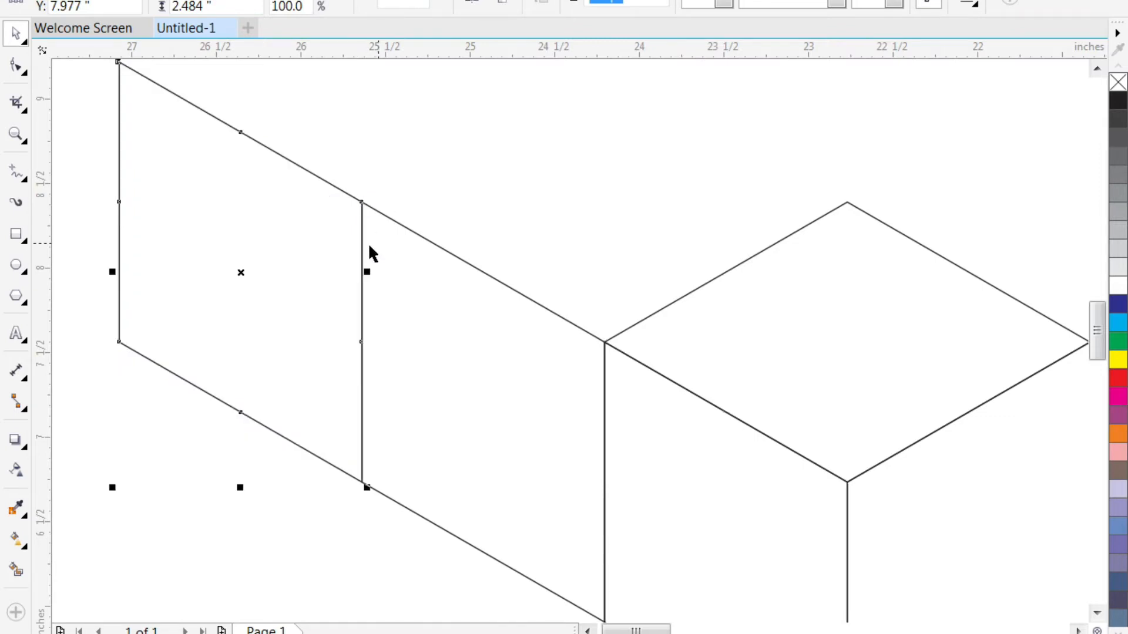
Copy the outermost left face directly above and directly below itself, snapping corners together to make a vertical column
scroll(363, 253, "down", 2)
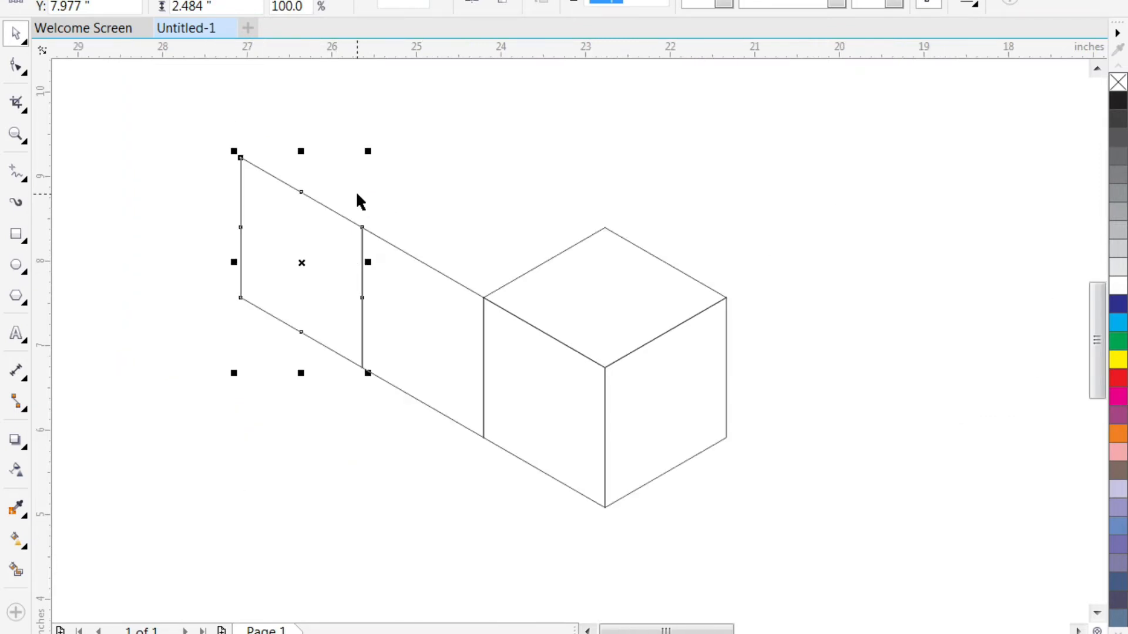
scroll(340, 240, "up", 2)
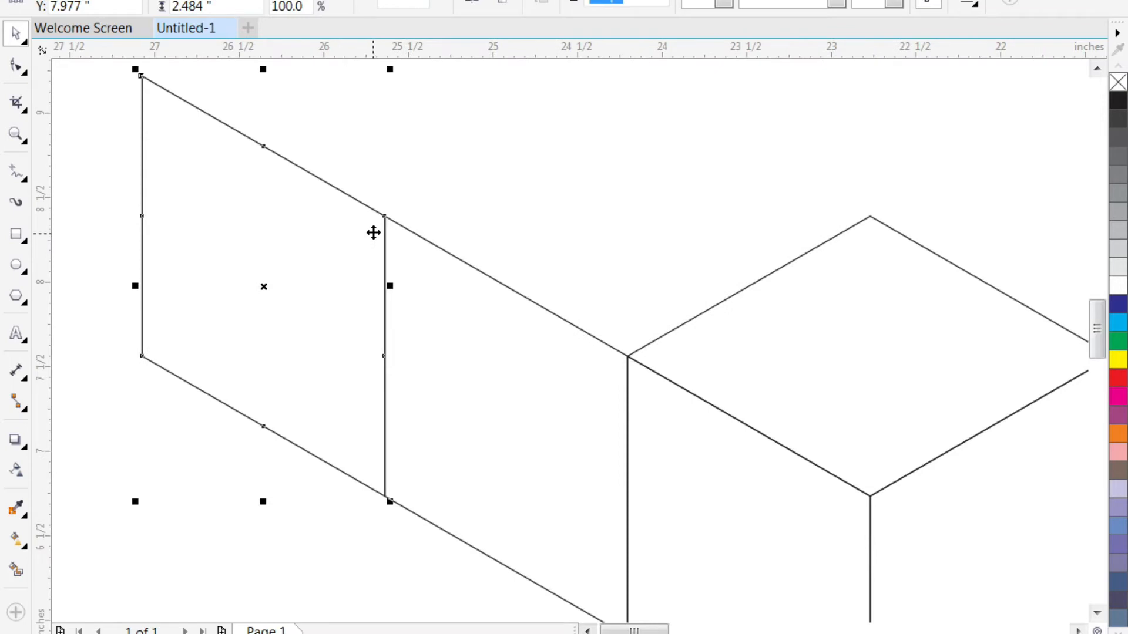
mouse_move(385, 216)
left_mouse_down()
mouse_move(386, 498)
mouse_move(390, 216)
left_mouse_up()
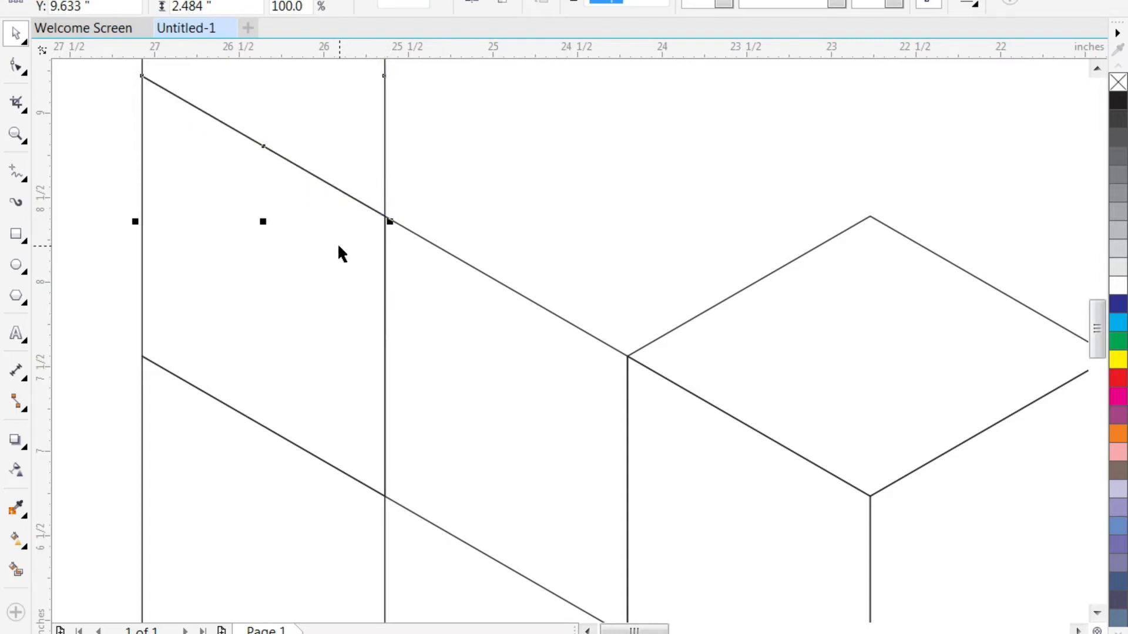
Copy the cube's left face to the space below the first copy, snapping its upper-right corner to that face's lower corner
scroll(340, 252, "down", 2)
left_click(525, 404)
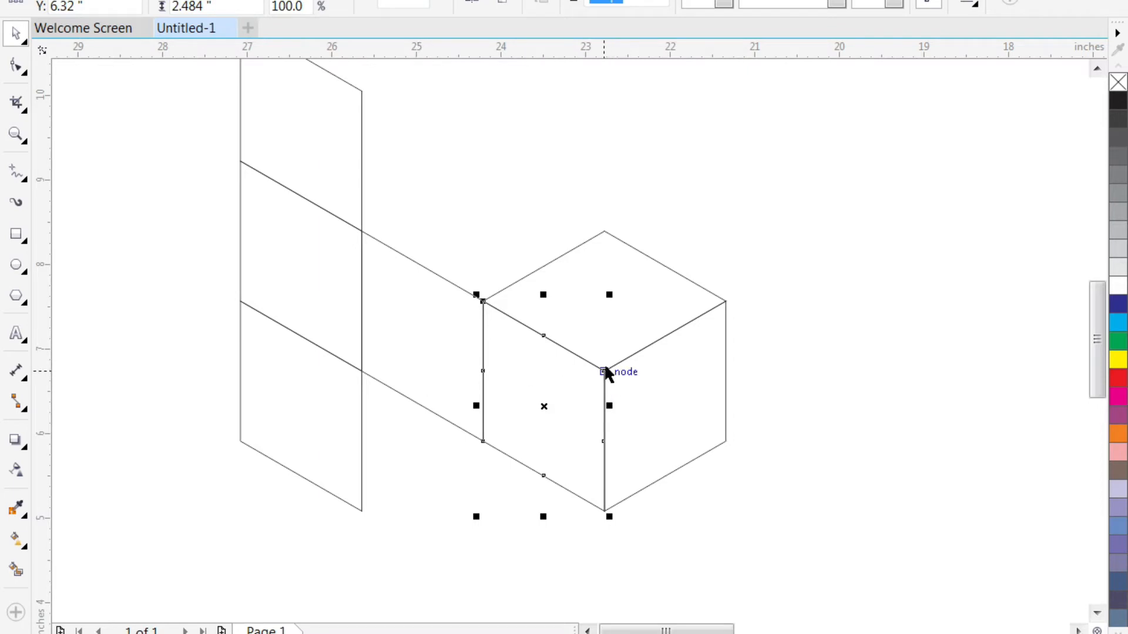
left_click_drag(605, 371, 483, 441)
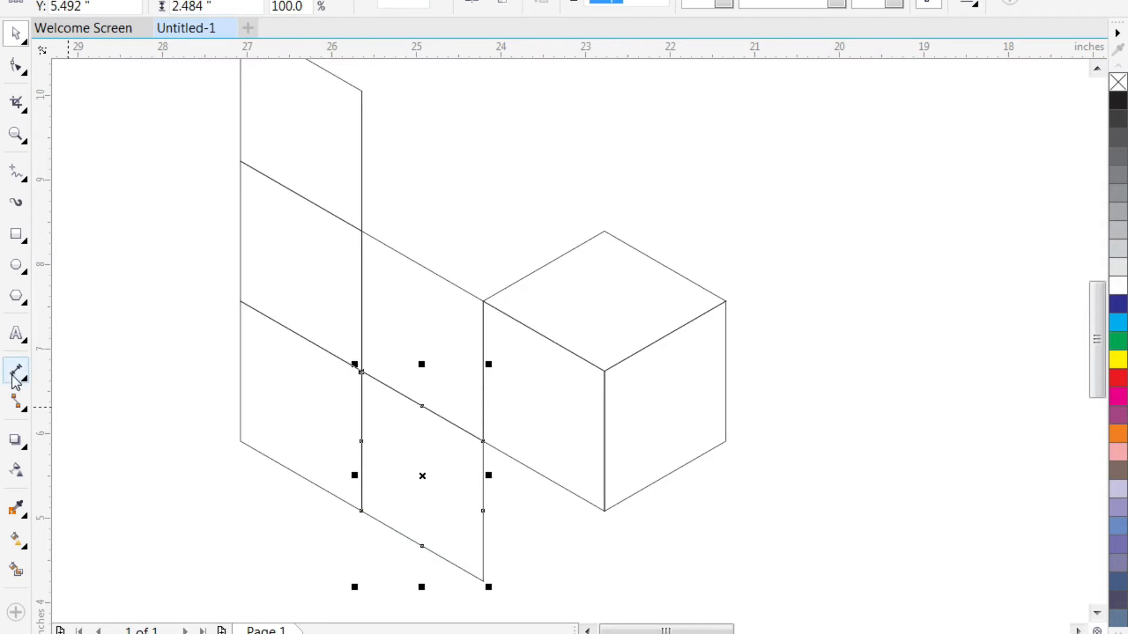
Copy the cube's right face to the lower left, snapping its upper-right corner to the cube's lower-left corner
left_click(690, 418)
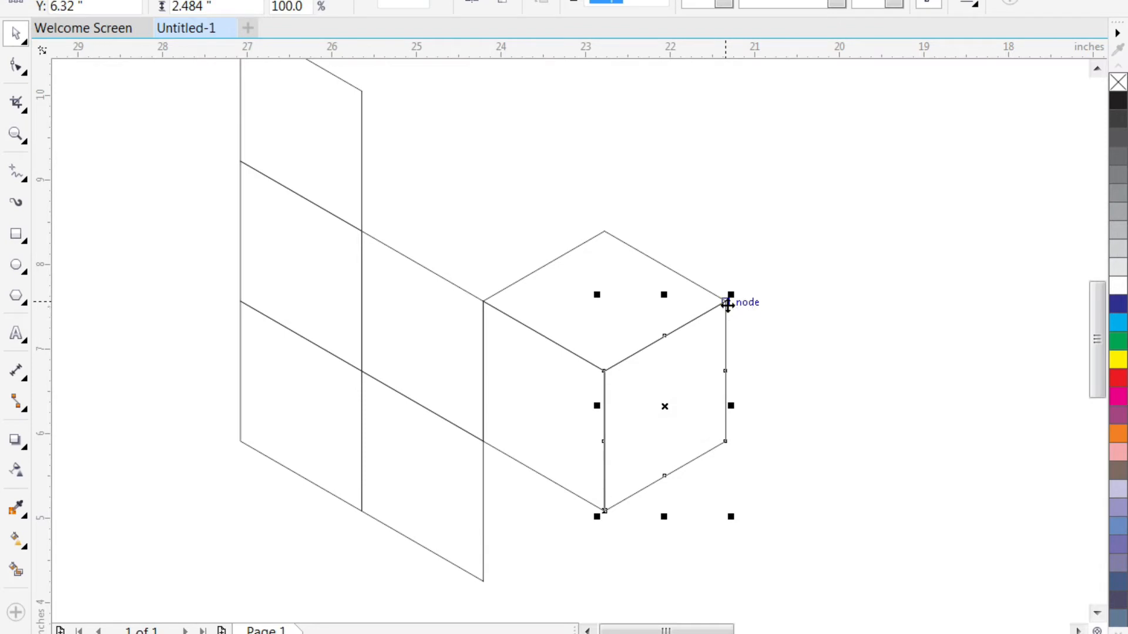
left_click_drag(727, 304, 485, 444)
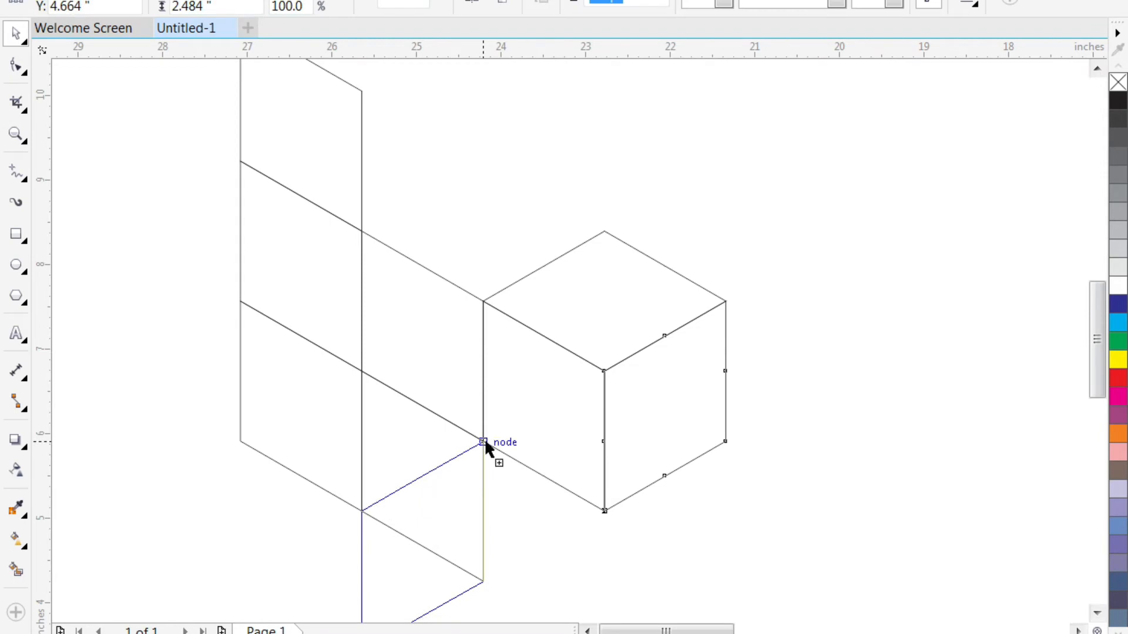
left_click_drag(484, 438, 484, 439)
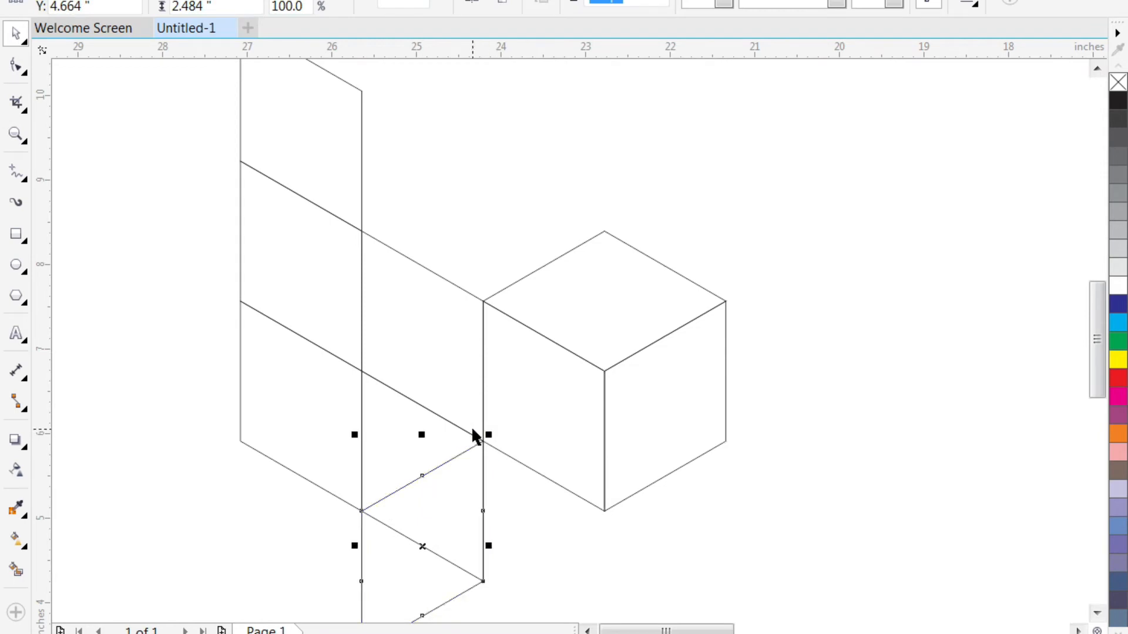
left_click(256, 514)
Weld the cube's left face, its two row copies and the column's top and bottom faces into one shape
scroll(484, 421, "down", 2)
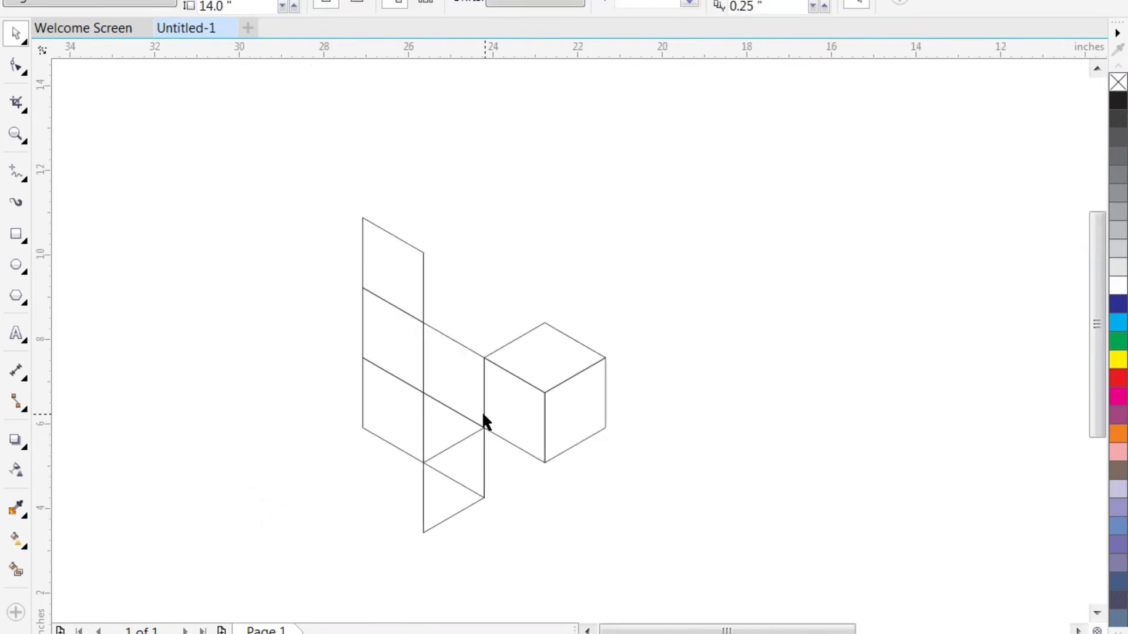
left_click(504, 403)
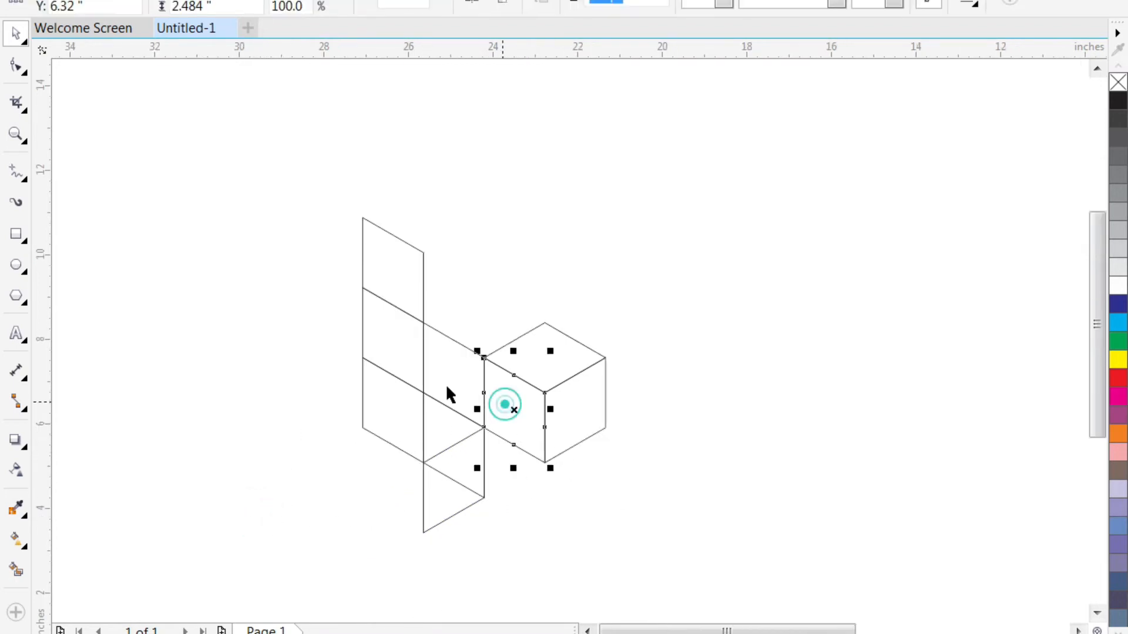
left_click(436, 368, "shift")
left_click(406, 342, "shift")
left_click(384, 273, "shift")
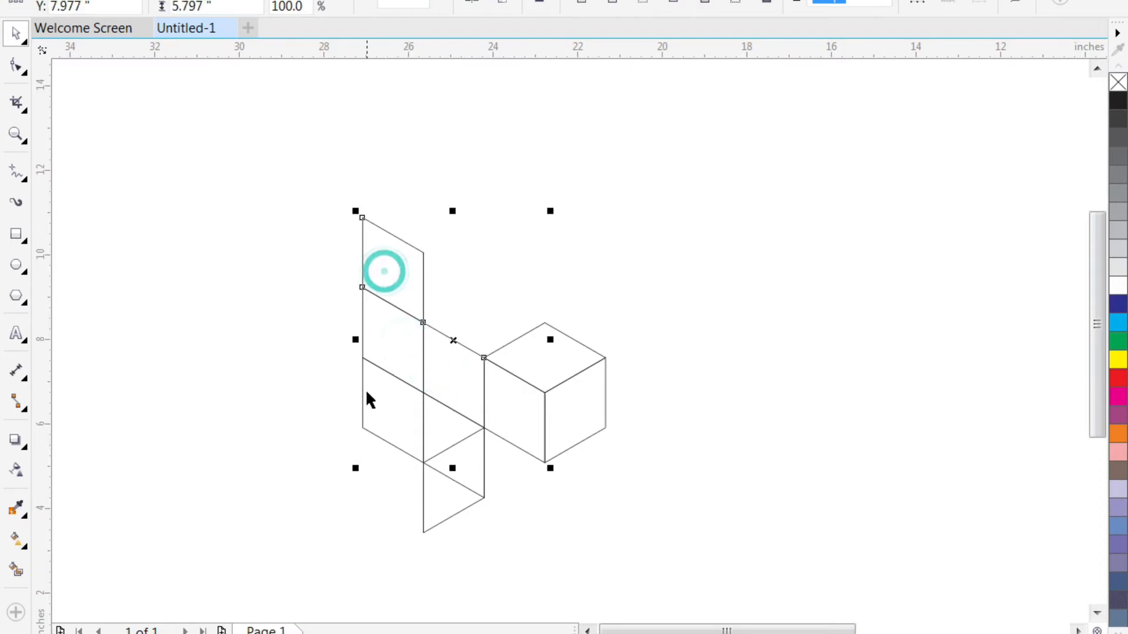
left_click(390, 400, "shift")
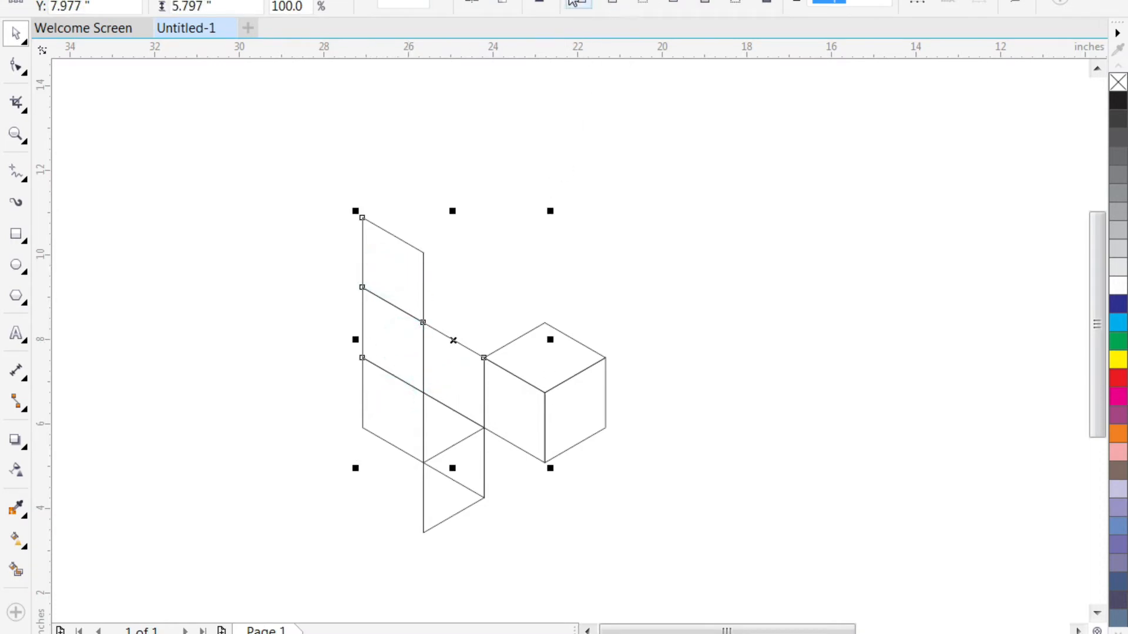
left_click(579, 3)
left_click(718, 272)
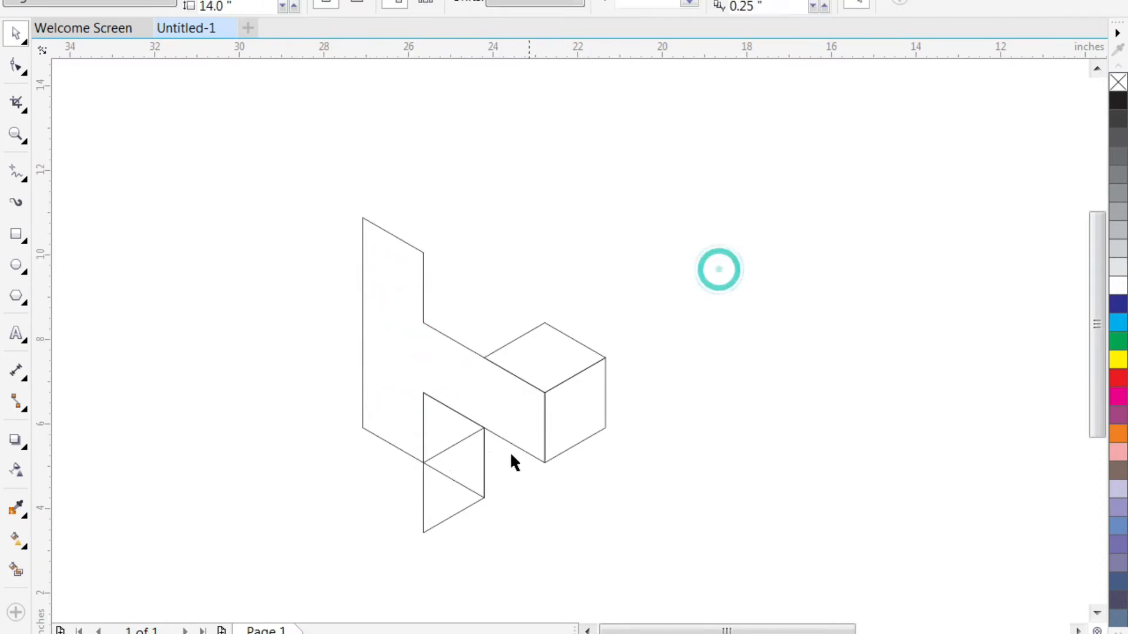
Trim the left-face copy under the arm with the overlapping right-face copy into a triangle, and delete the cutting rhombus
scroll(436, 476, "up", 2)
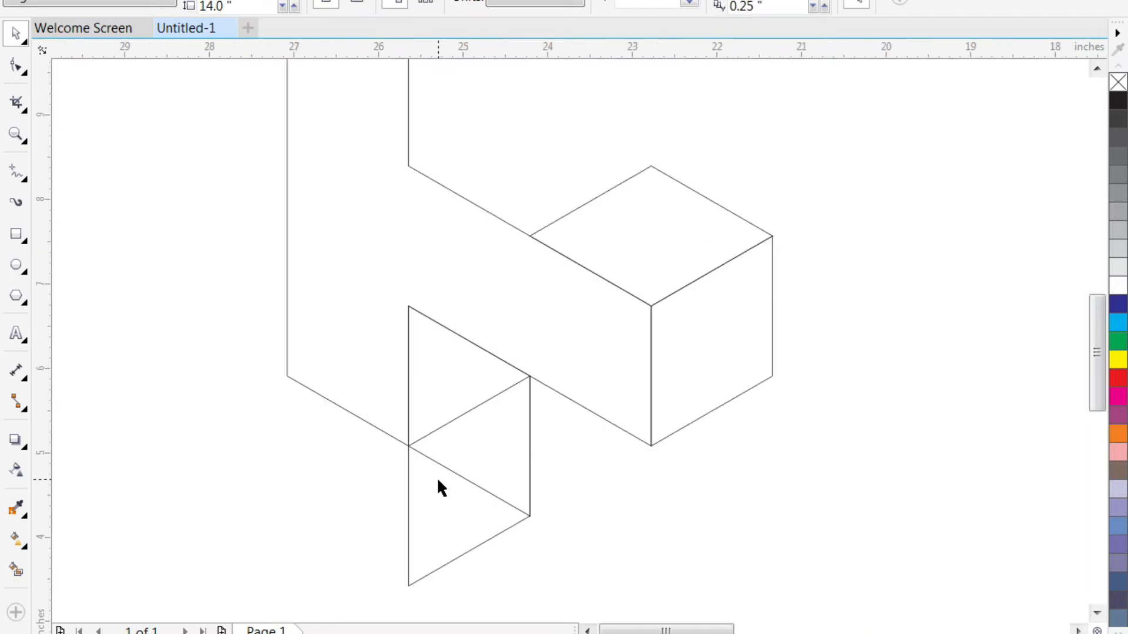
left_click(445, 517)
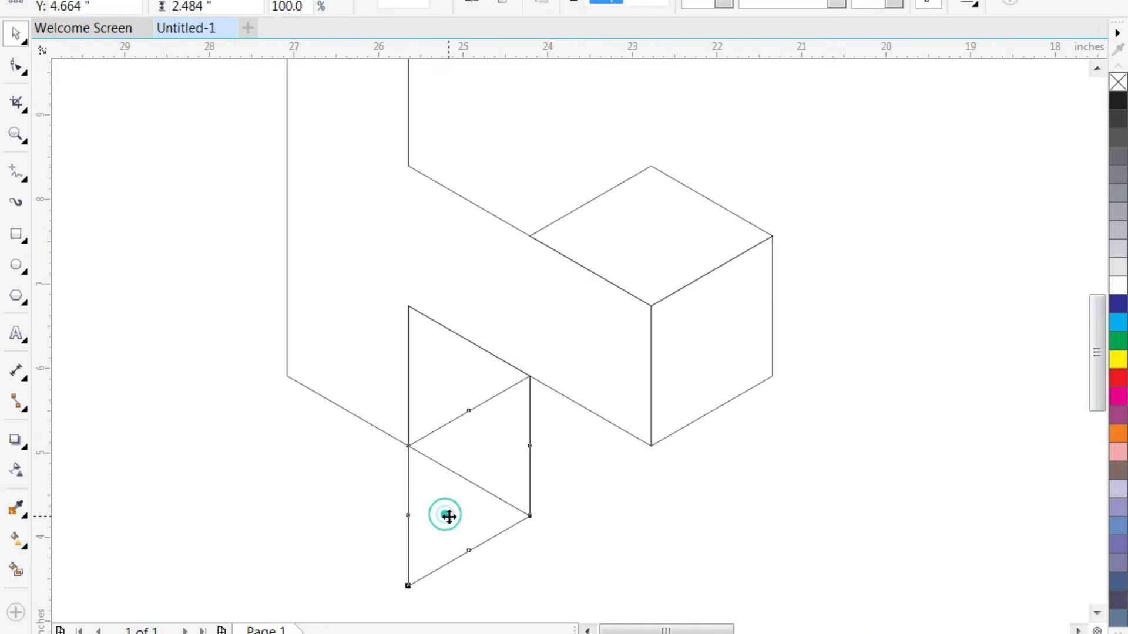
left_click(318, 444)
left_click(441, 536)
left_click(438, 342)
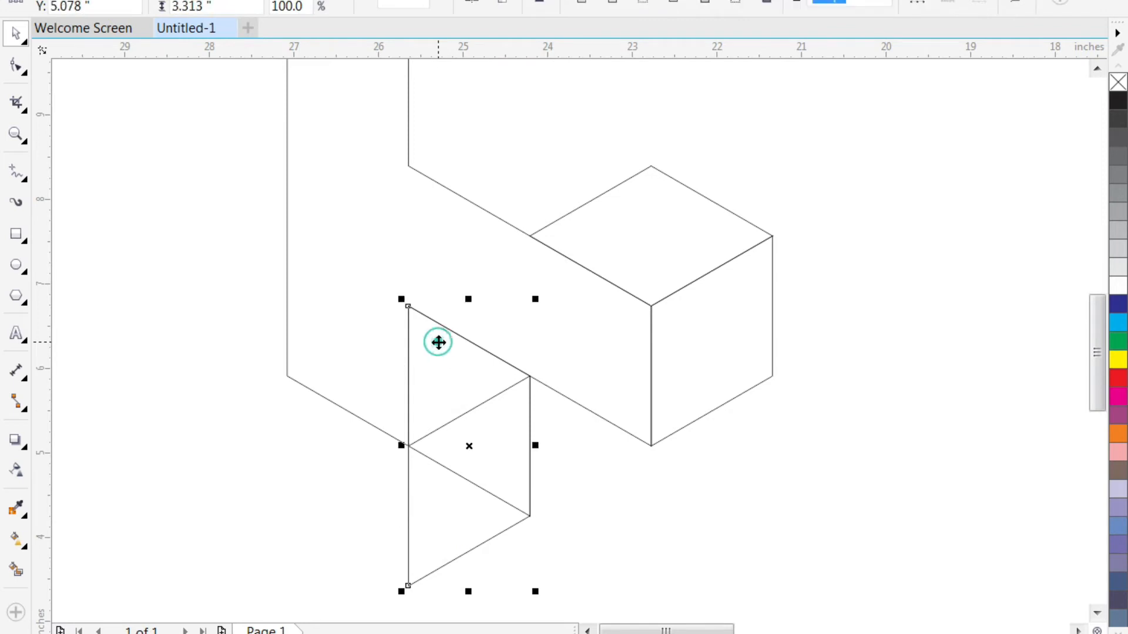
left_click(615, 7)
left_click(810, 376)
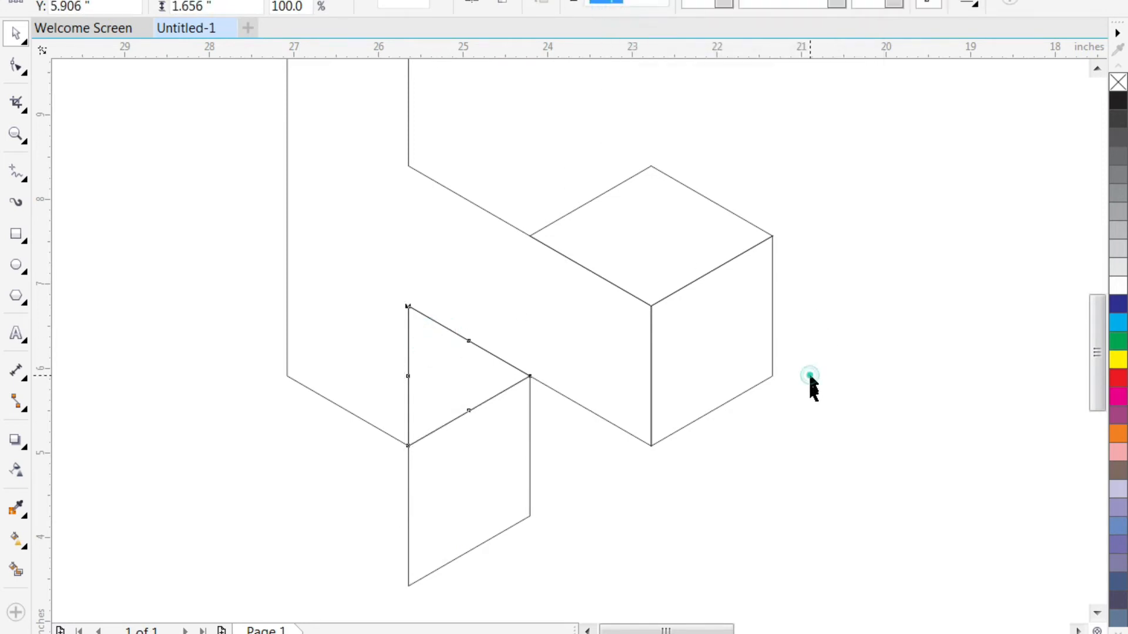
left_click(521, 520)
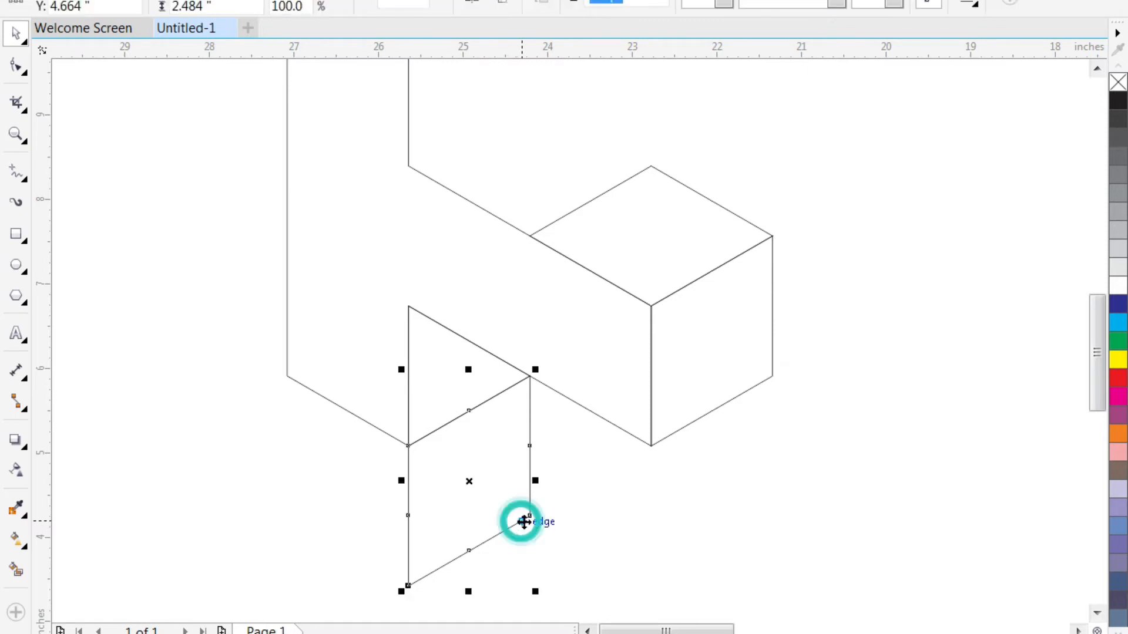
key("Delete")
Copy the cube's top face onto the column, snapping its lowest corner to the column's upper-right corner
scroll(286, 498, "down", 2)
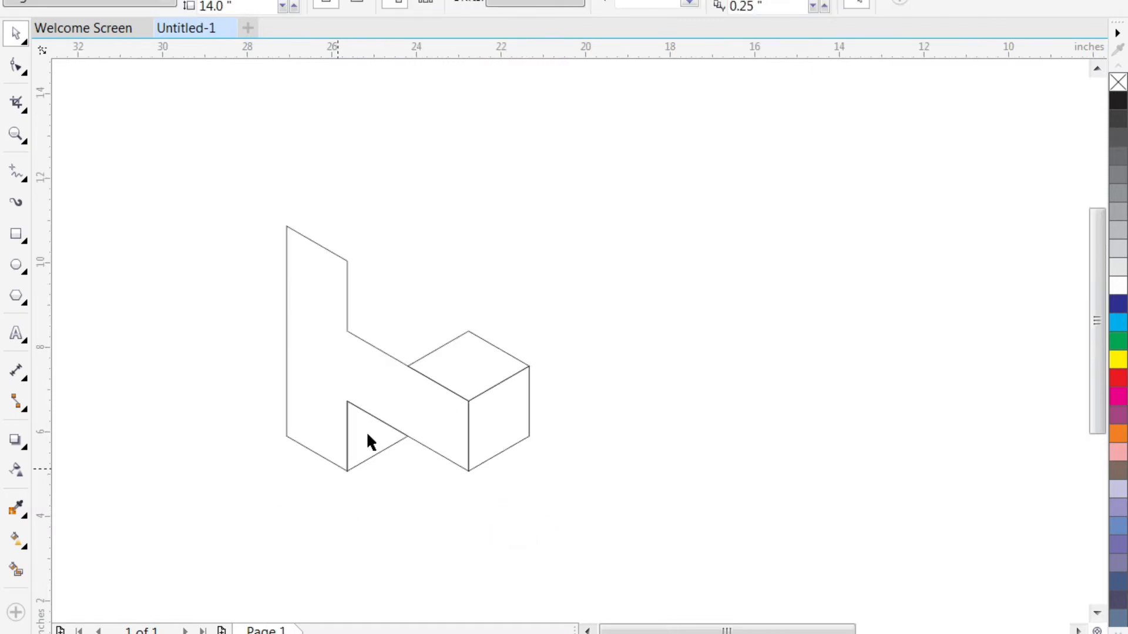
left_click(450, 377)
scroll(302, 252, "up", 2)
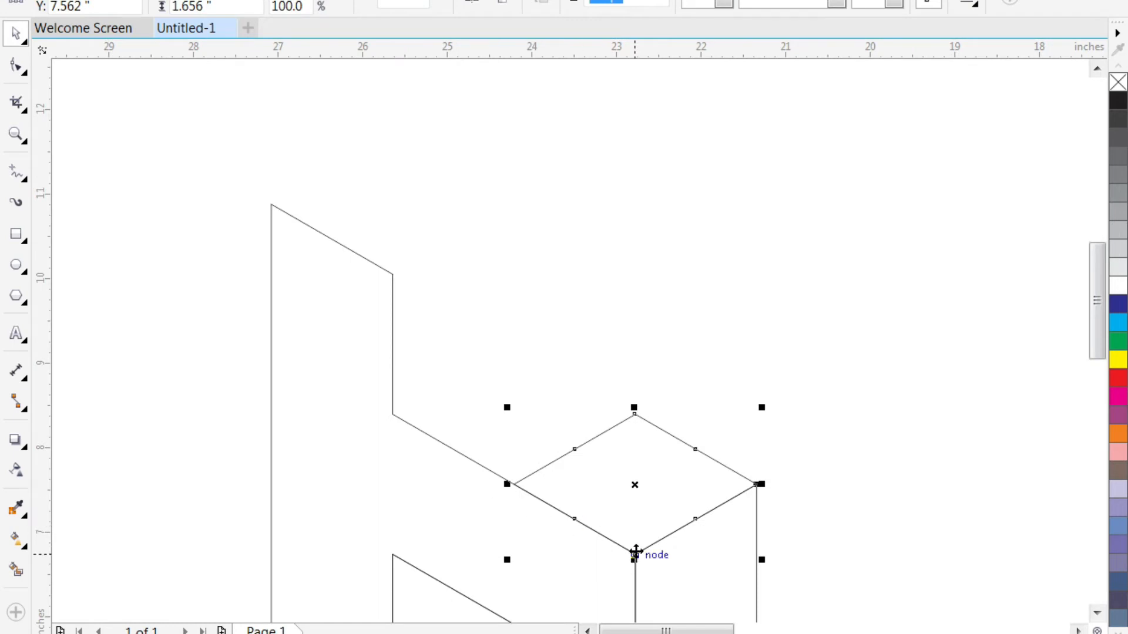
left_click_drag(635, 552, 389, 273)
Select the whole figure and place two copies of it to the right, forming a row of three figures
scroll(270, 287, "down", 4)
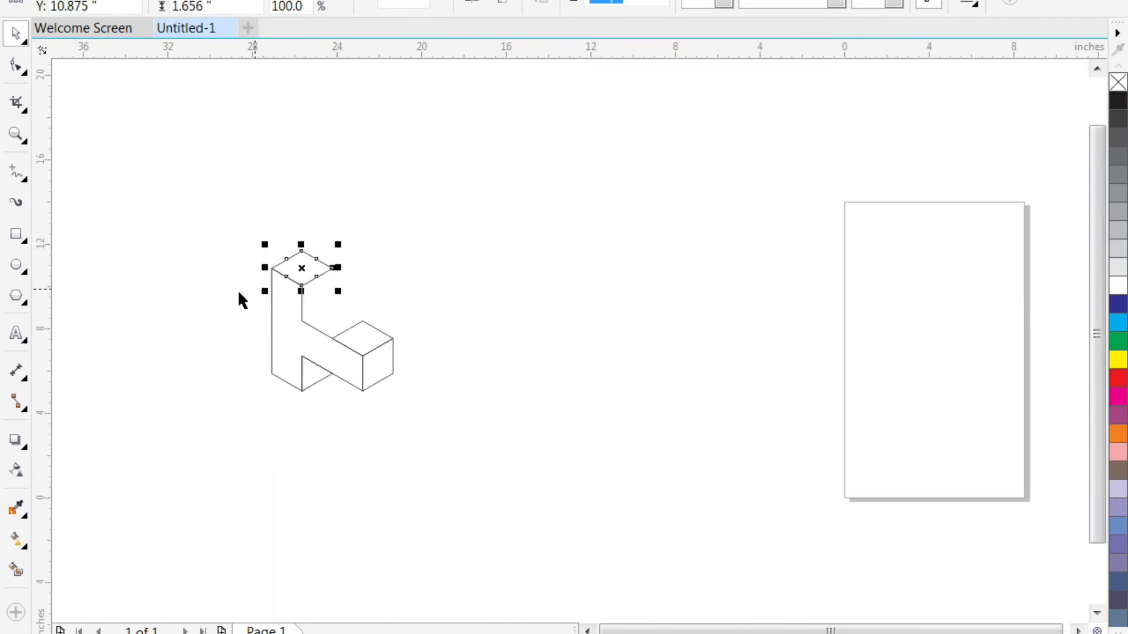
left_click(222, 289)
left_click_drag(239, 202, 464, 431)
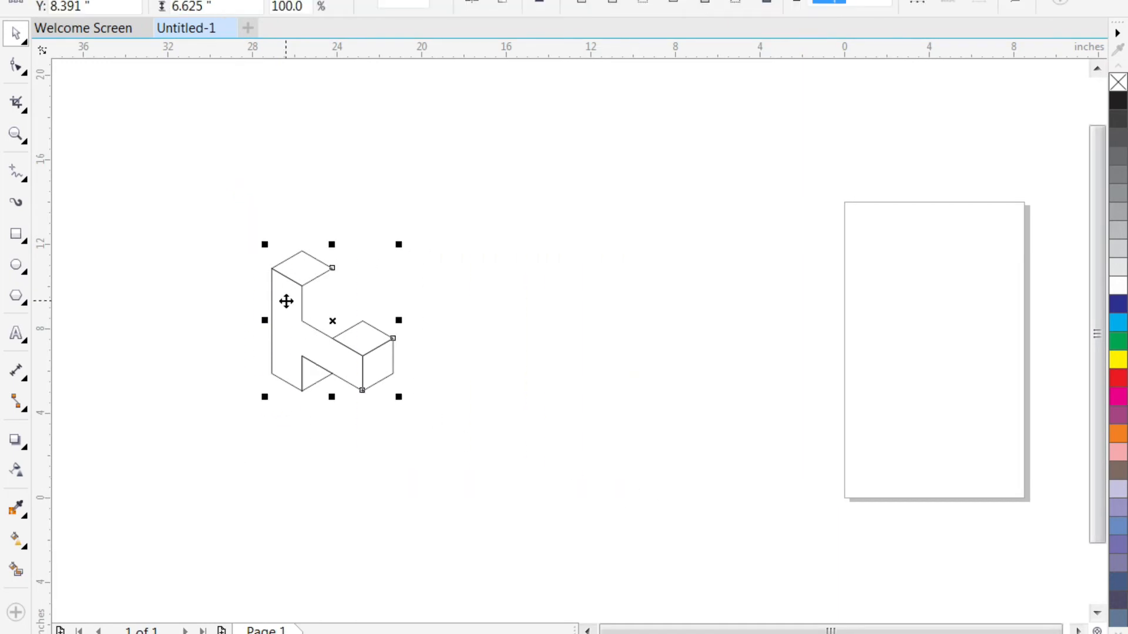
scroll(286, 301, "up", 3)
left_click_drag(377, 340, 681, 390)
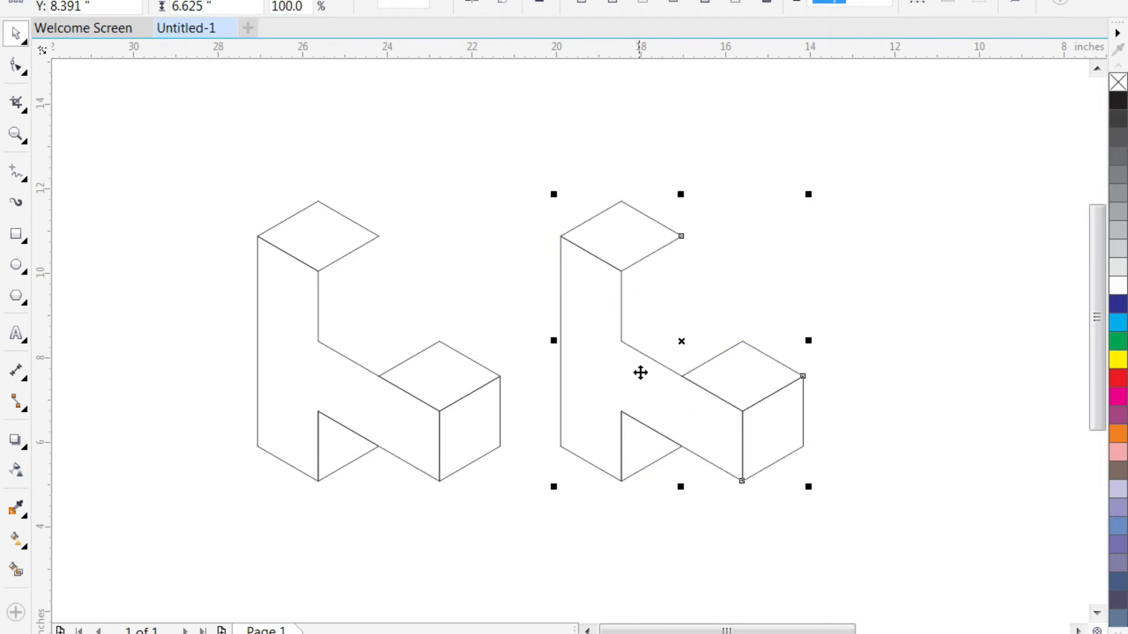
scroll(246, 395, "down", 2)
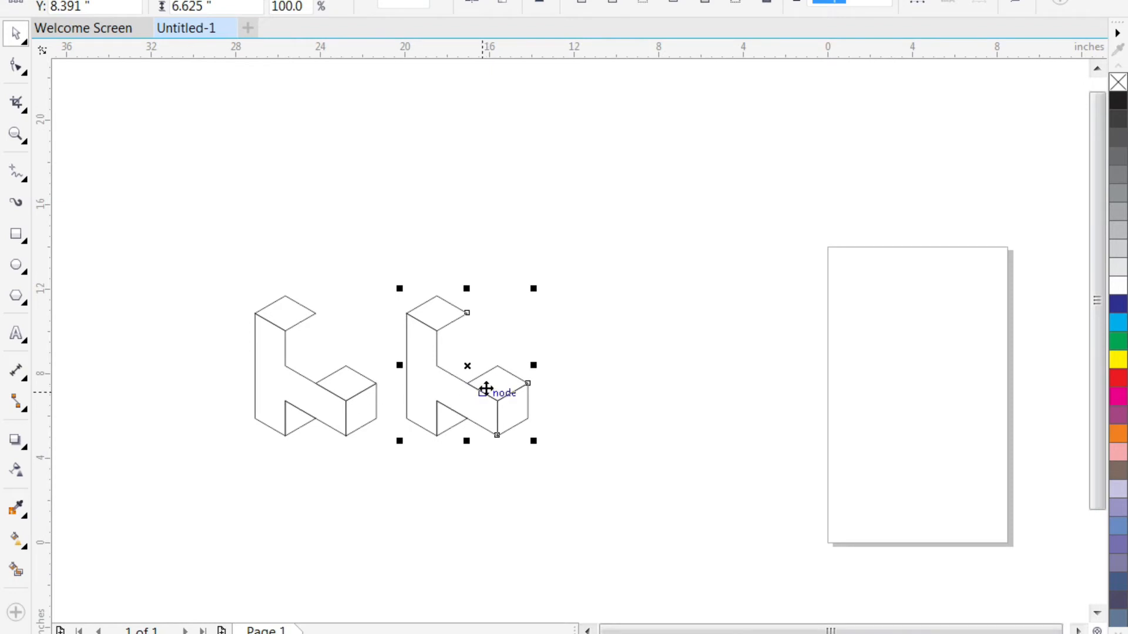
scroll(491, 392, "up", 2)
left_click_drag(445, 348, 767, 404)
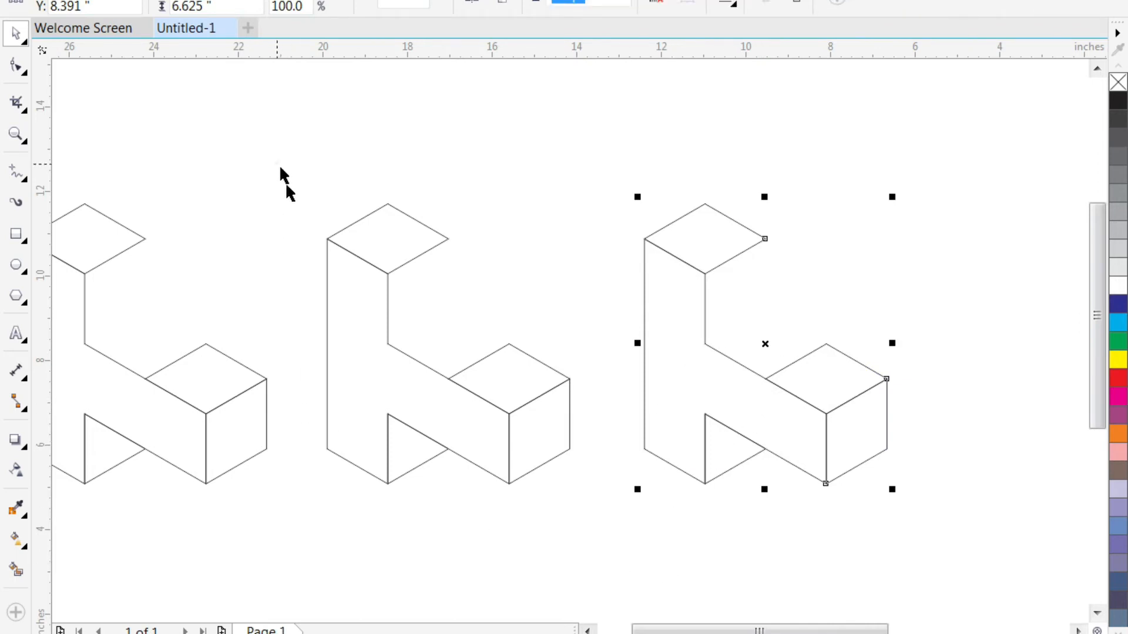
Group the faces of the middle figure, and likewise group the faces of the leftmost figure
left_click_drag(277, 164, 603, 563)
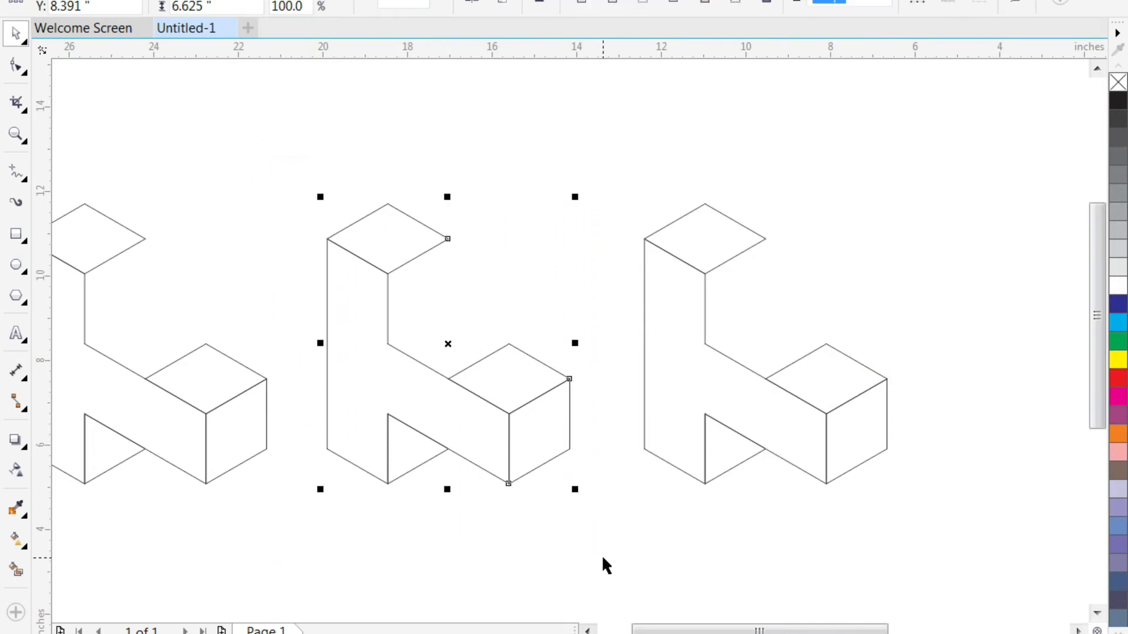
key("ctrl+g")
scroll(466, 505, "down", 2)
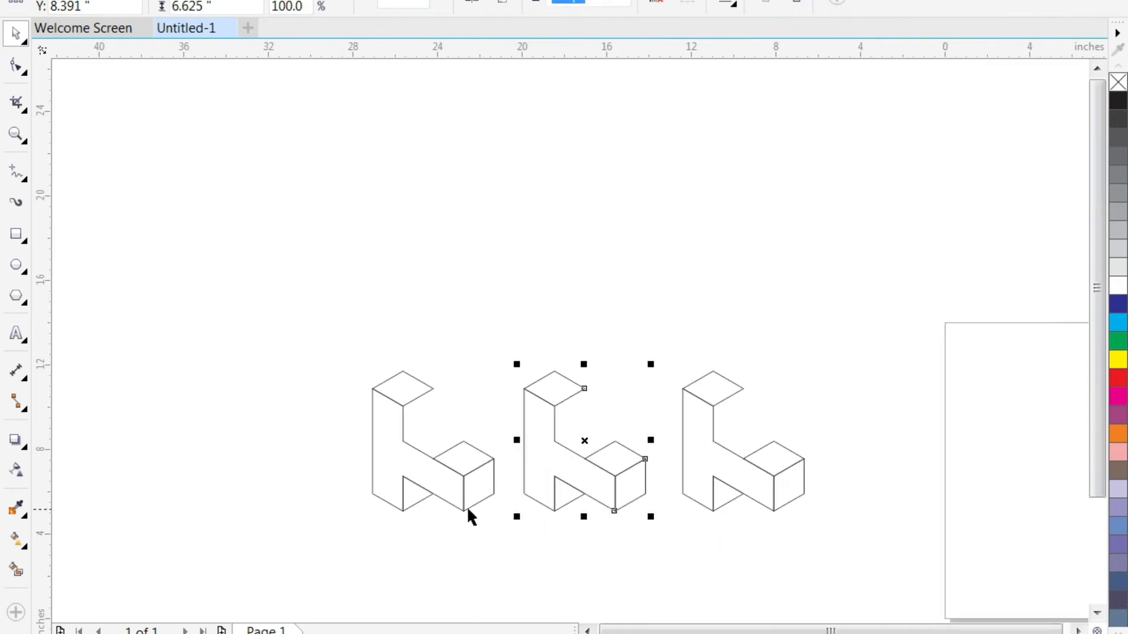
scroll(428, 502, "up", 4)
scroll(454, 494, "down", 2)
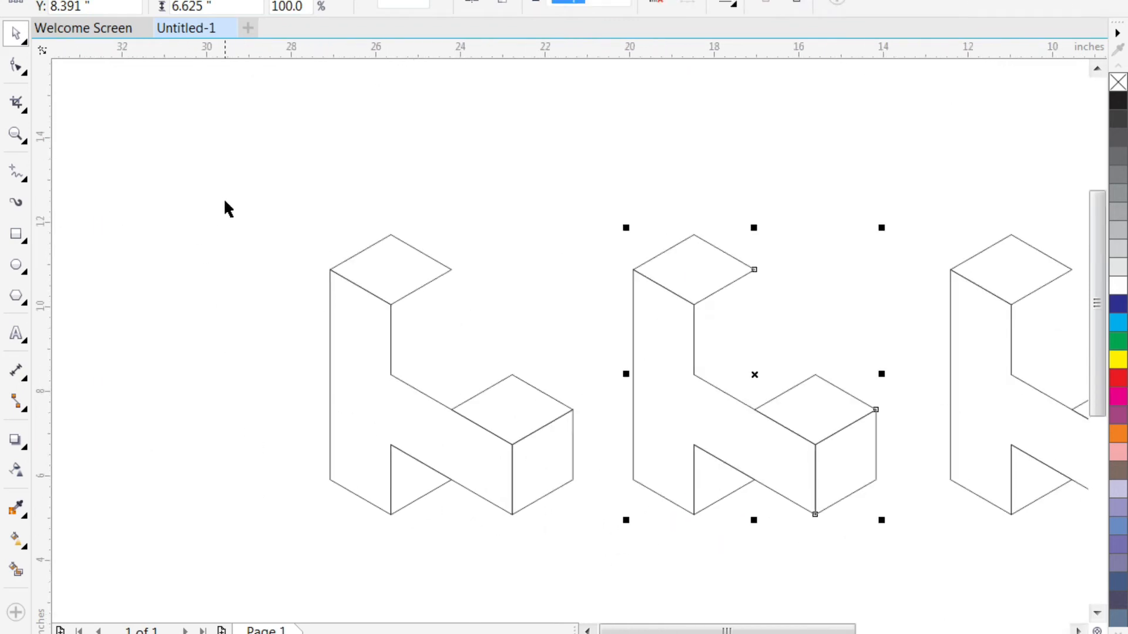
left_click_drag(223, 184, 626, 599)
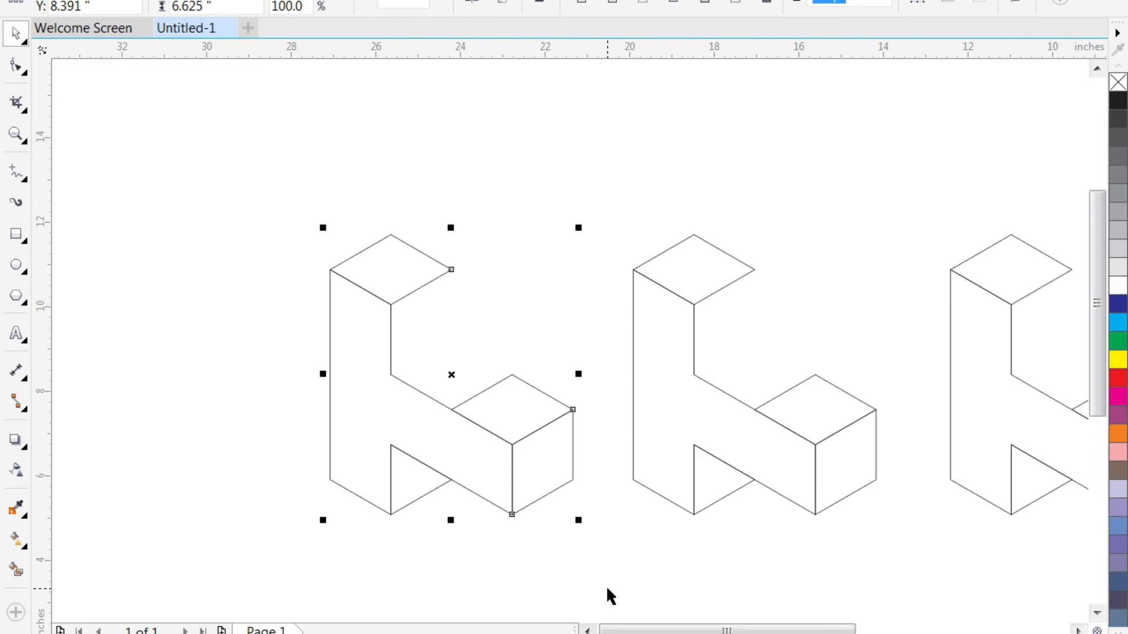
key("ctrl+g")
Fill the cube's top face and the column's top face of the leftmost figure with Cyan
left_click_drag(471, 546, 435, 476)
left_click(506, 387, "ctrl")
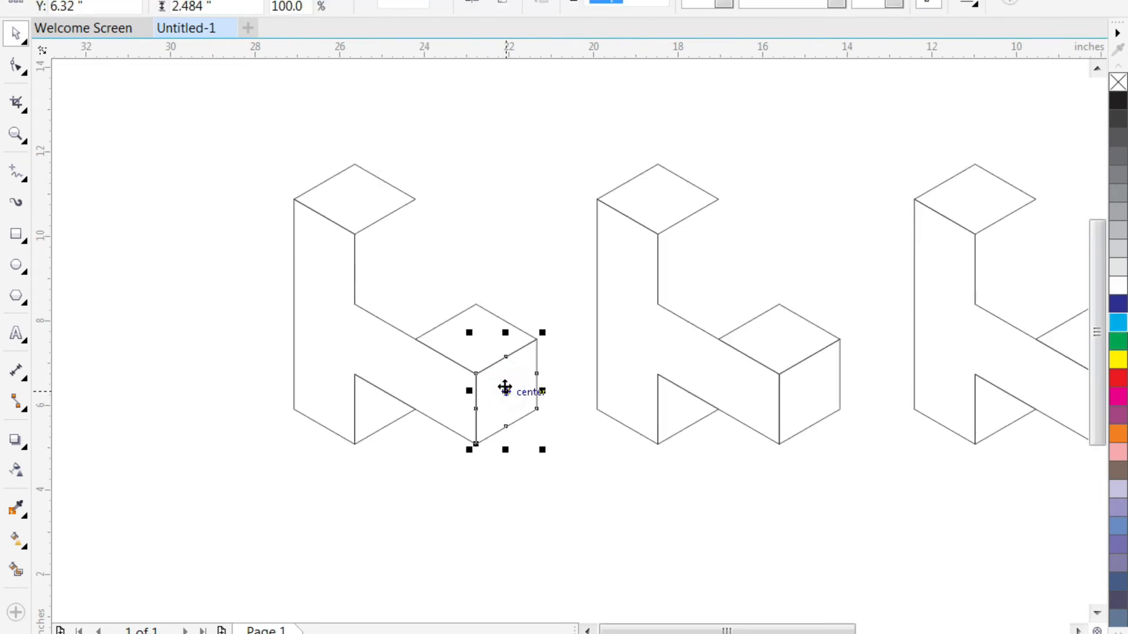
left_click(544, 489)
left_click(470, 324, "ctrl")
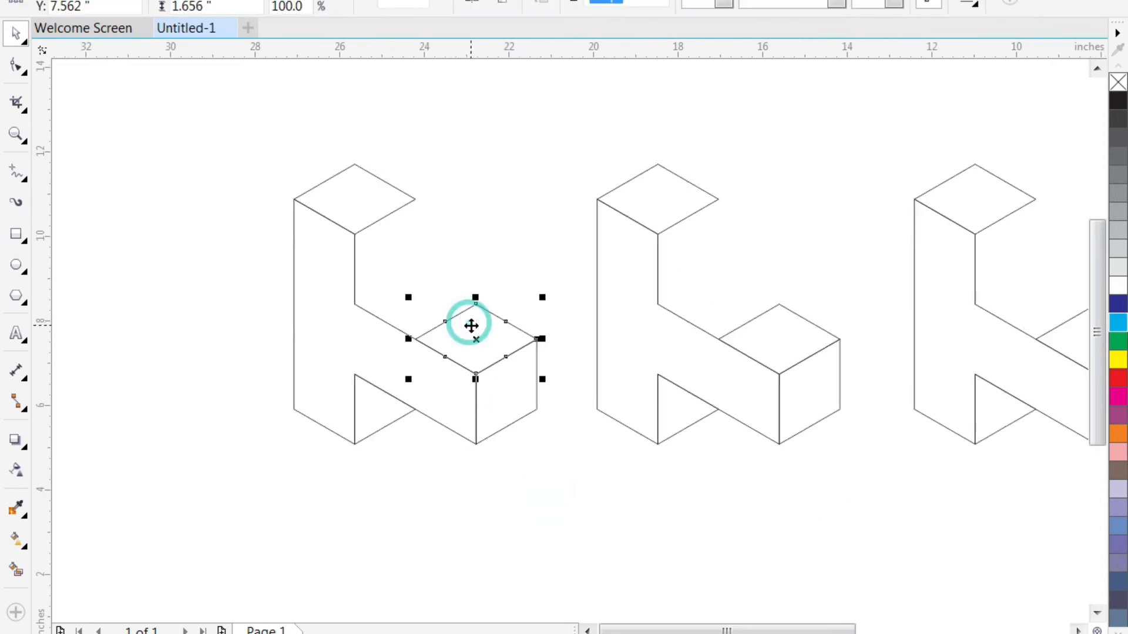
left_click(1121, 327)
left_click(331, 199, "ctrl")
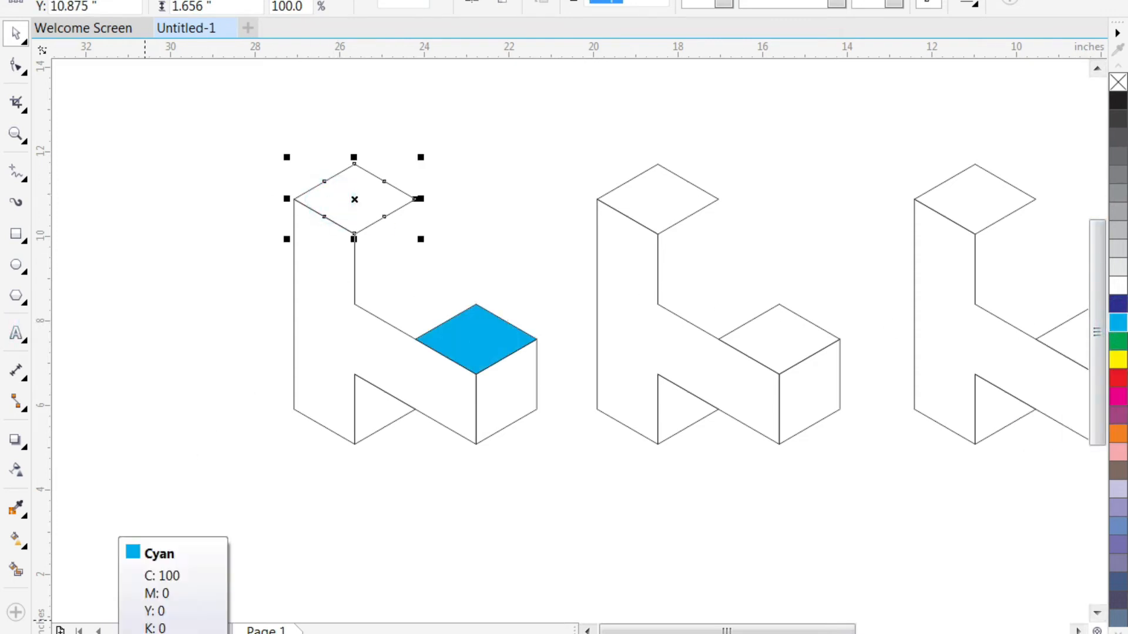
left_click(144, 633)
Fill the leftmost figure's welded front face medium blue, and its triangle and cube's right face dark navy blue
left_click(337, 359)
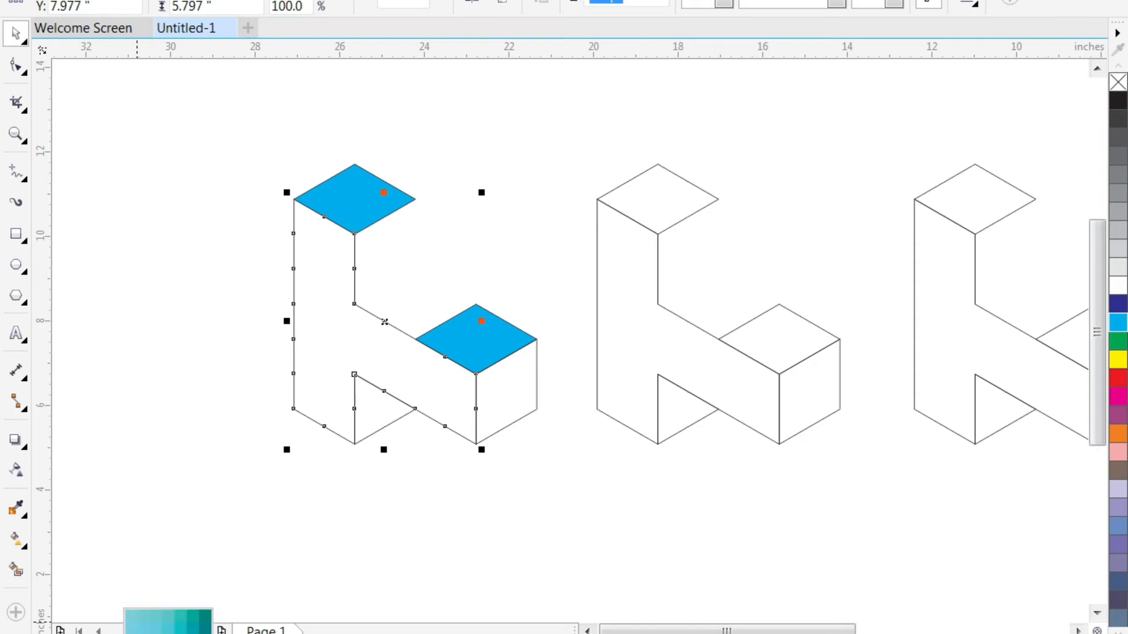
left_click(191, 633)
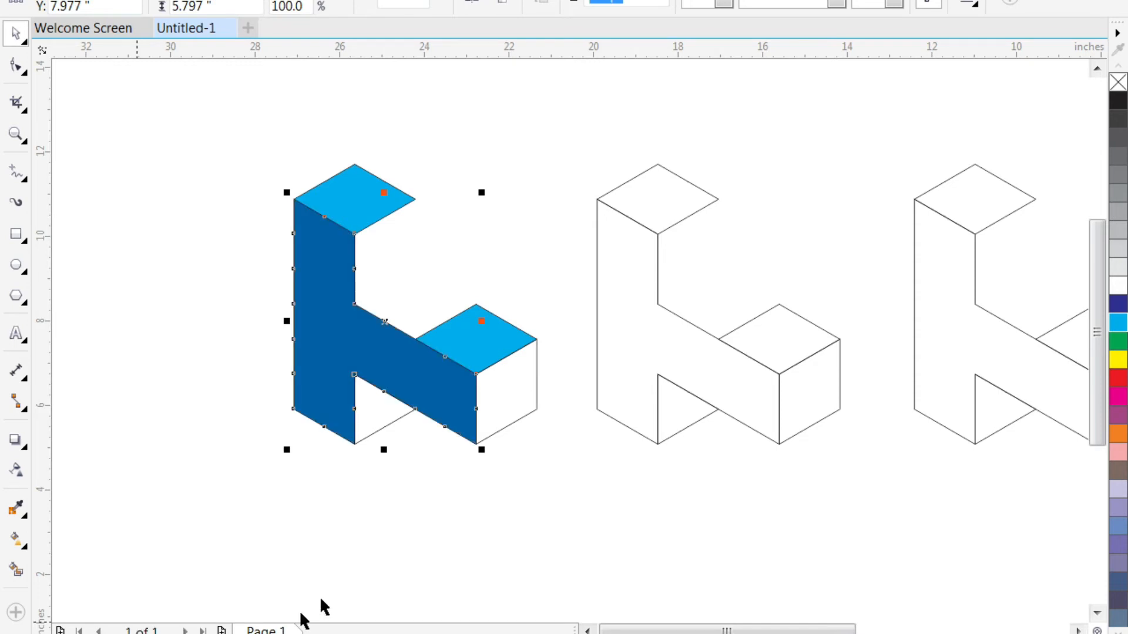
left_click(379, 418)
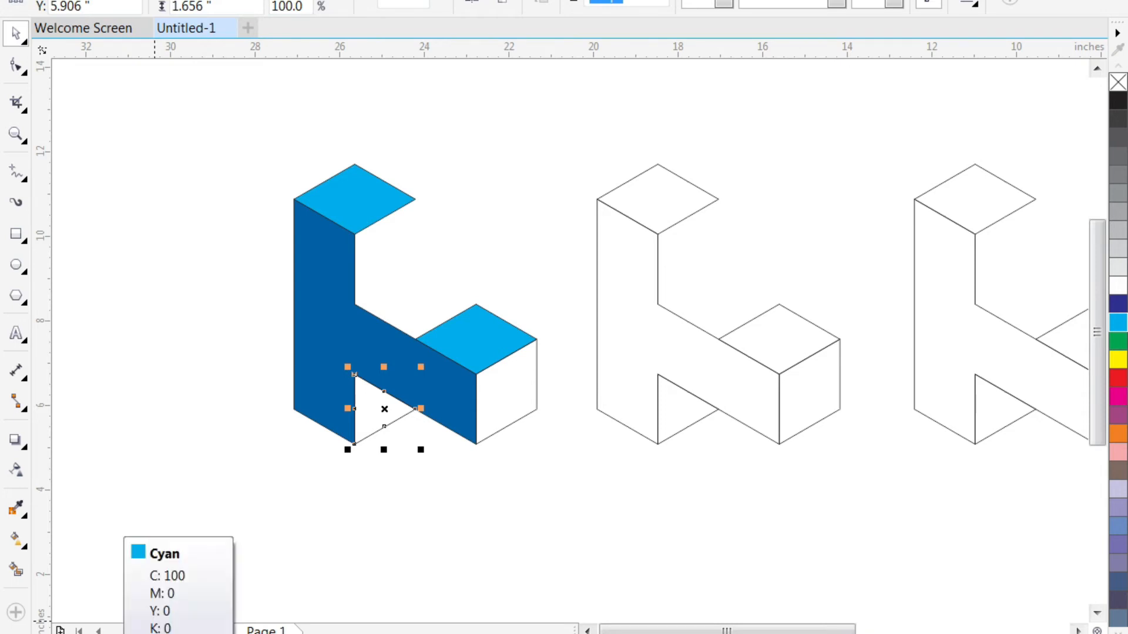
left_click(137, 633)
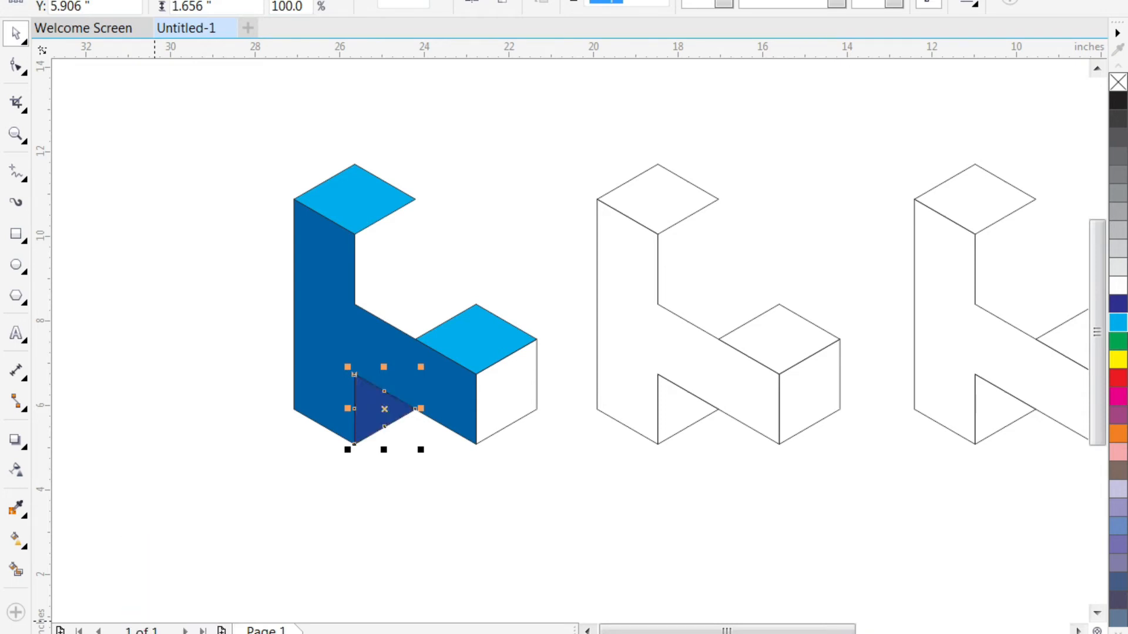
left_click(519, 411)
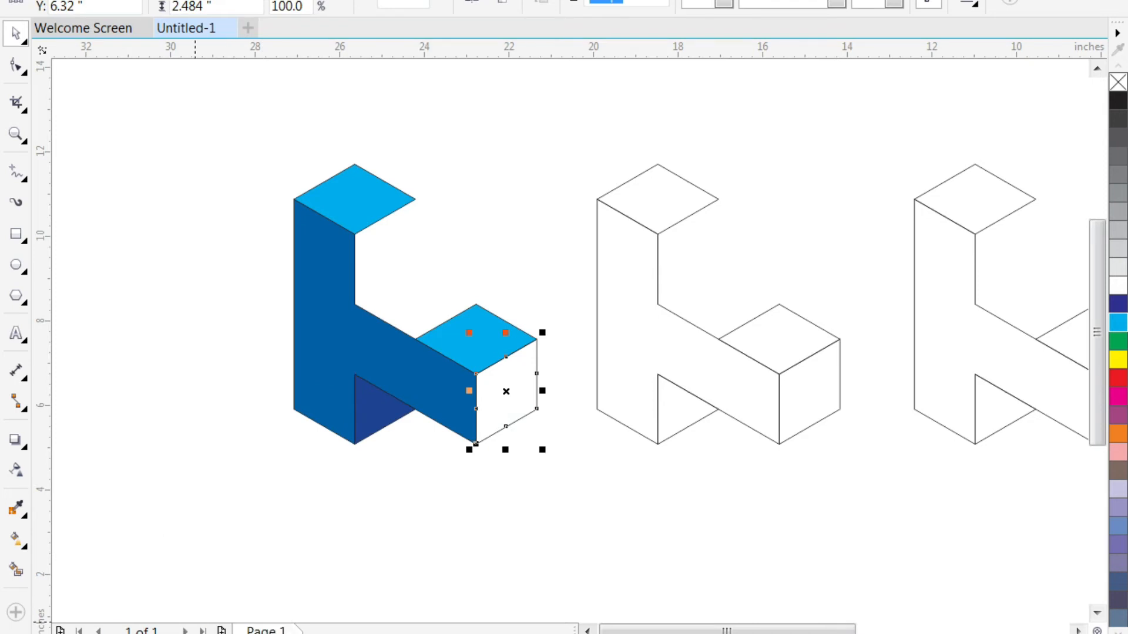
left_click(154, 632)
Fill the column's top face and the cube's top face of the middle figure with light orange
scroll(202, 456, "down", 2)
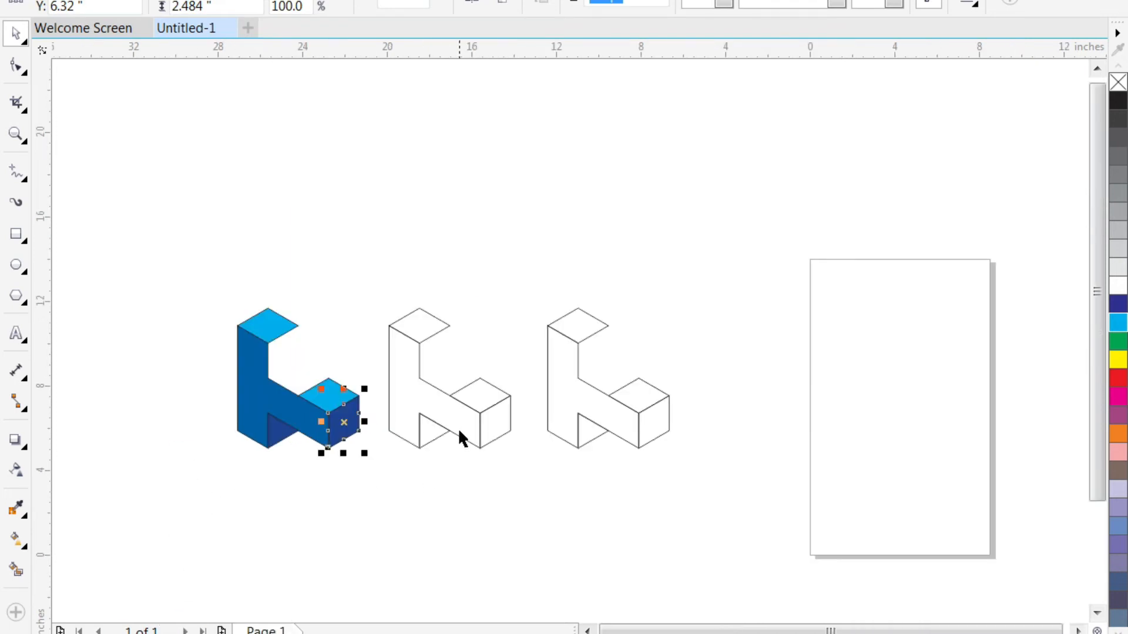
scroll(459, 432, "up", 2)
left_click(386, 221)
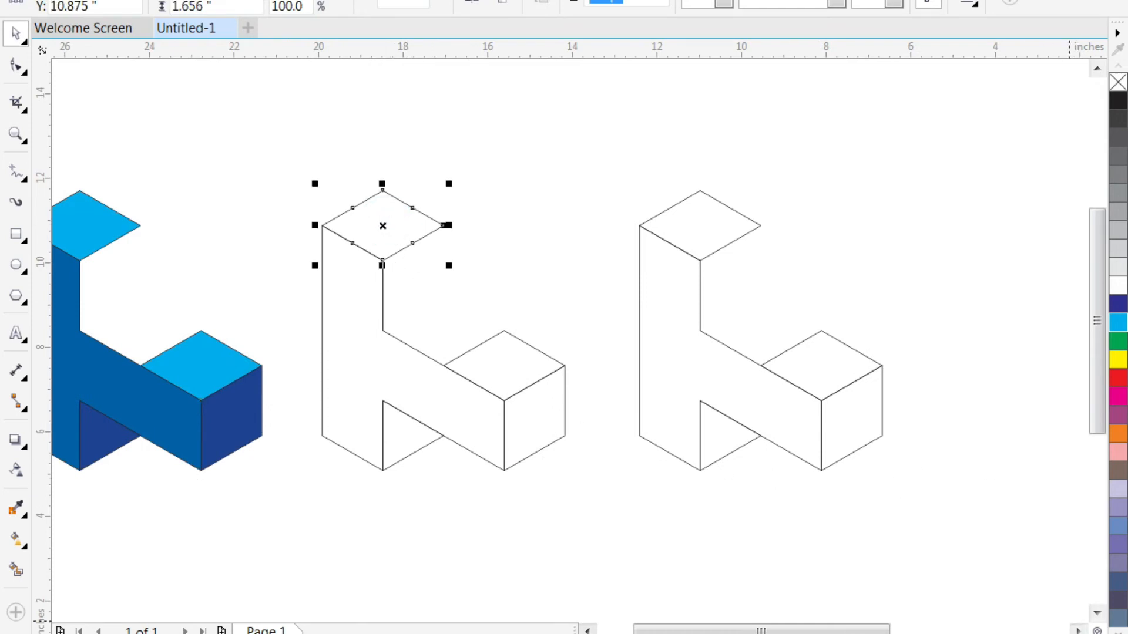
left_click(1118, 633)
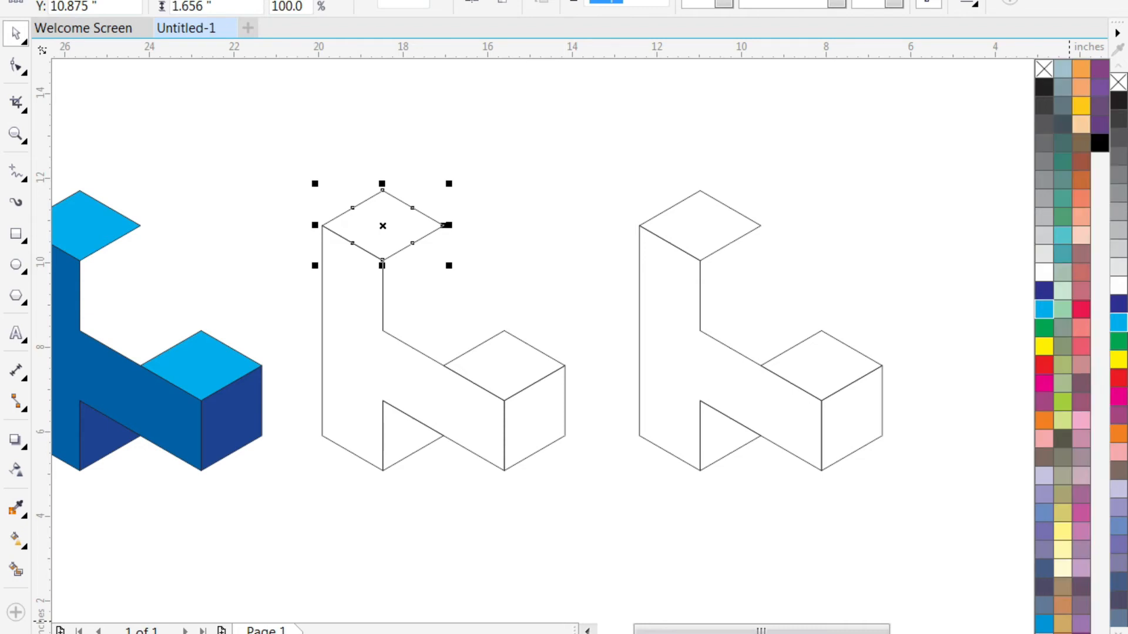
left_click(1082, 71)
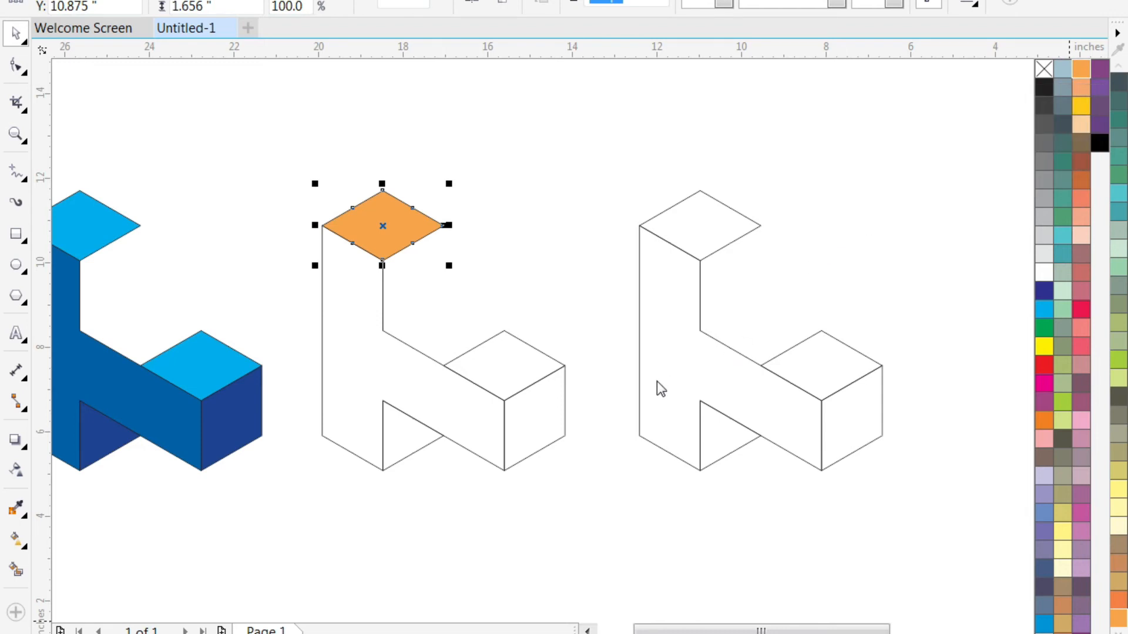
left_click(500, 368)
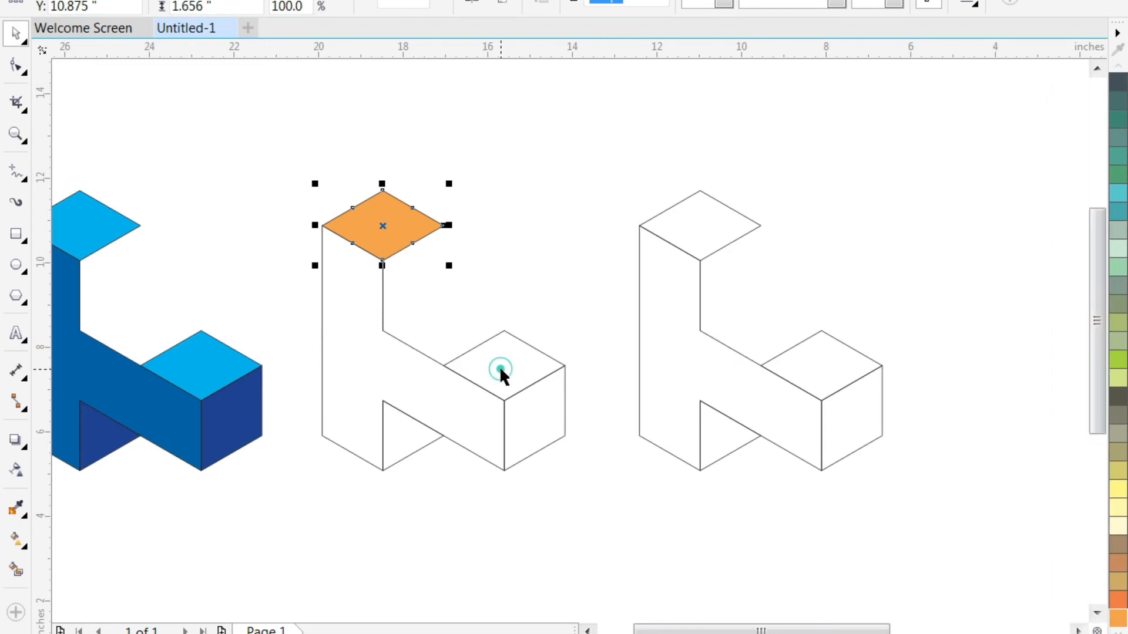
left_click(501, 369)
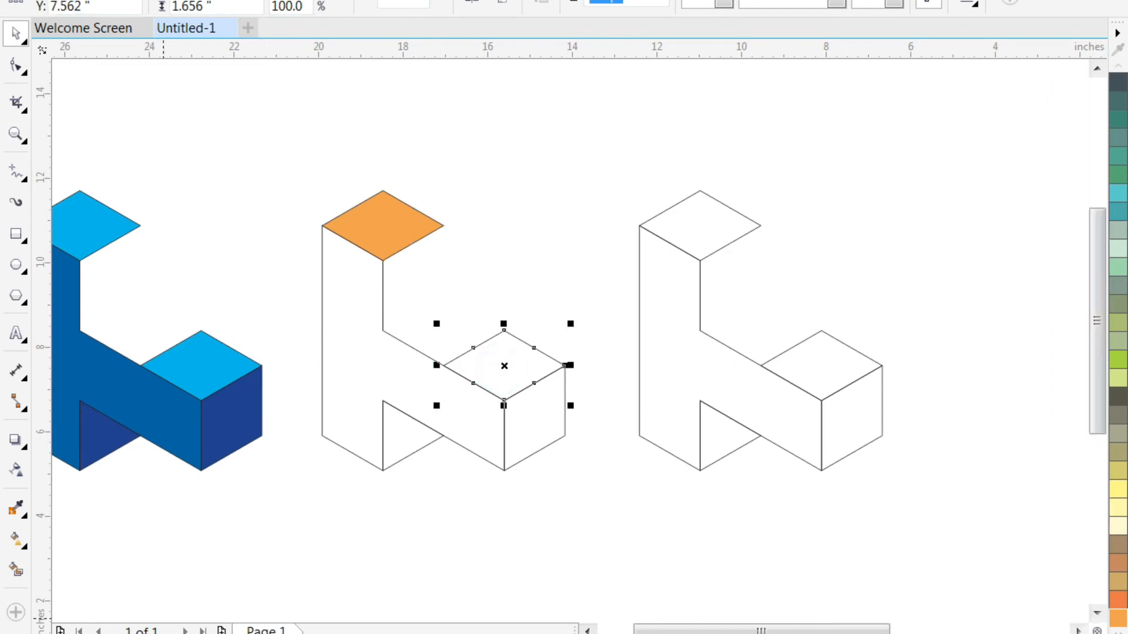
left_click(164, 633)
Fill the middle figure's welded front face red-orange and its triangle dark crimson
left_click(371, 360)
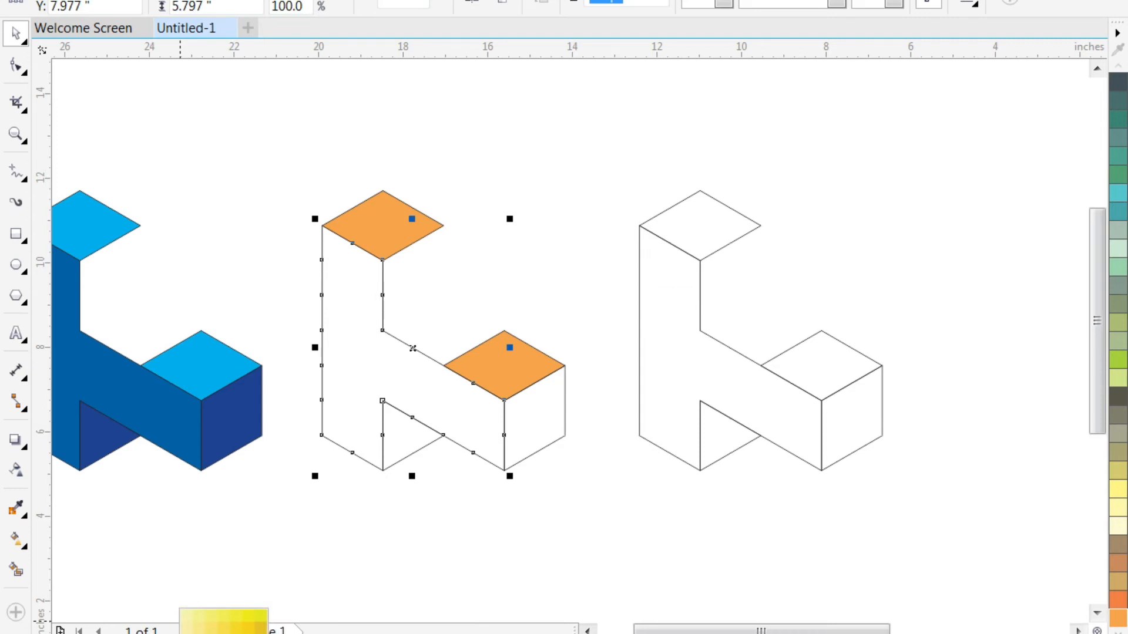
left_click(260, 633)
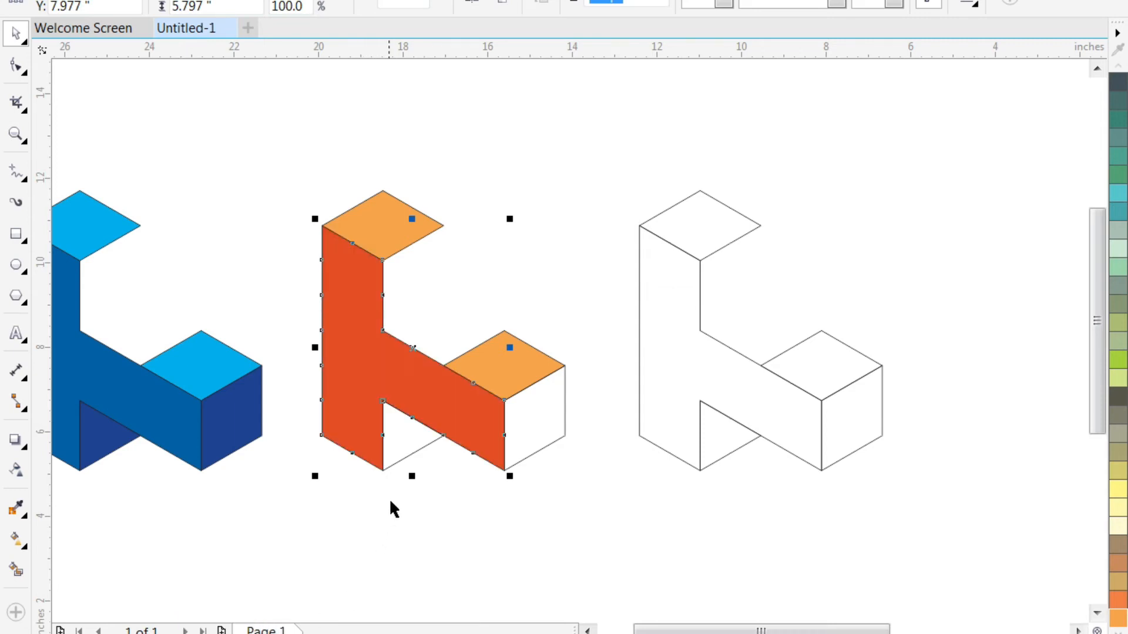
left_click(411, 441)
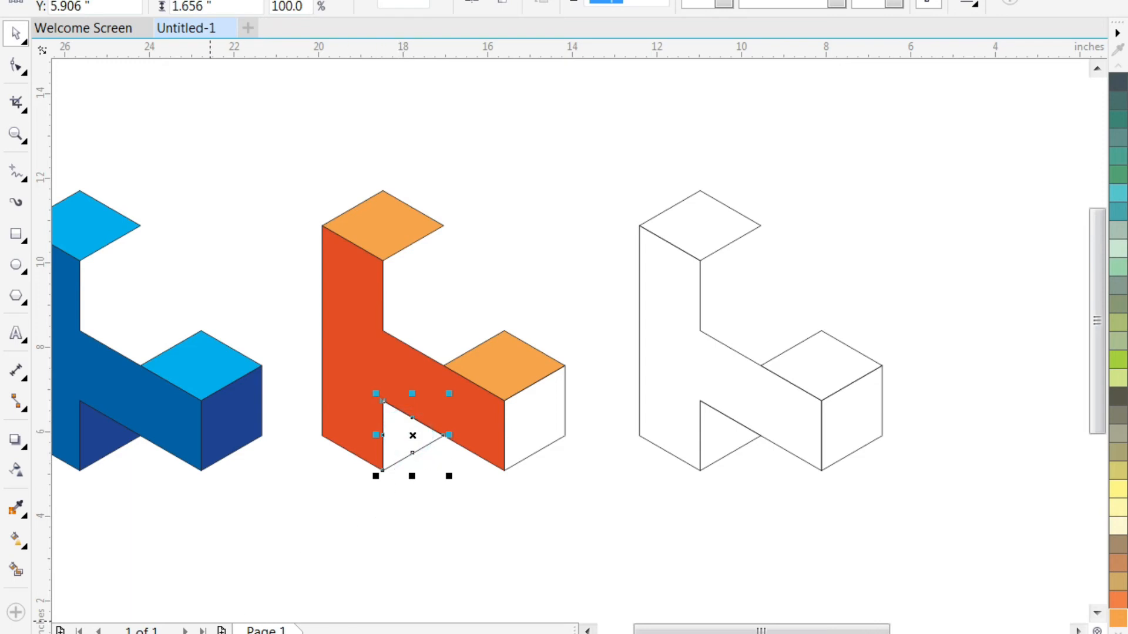
left_click(210, 633)
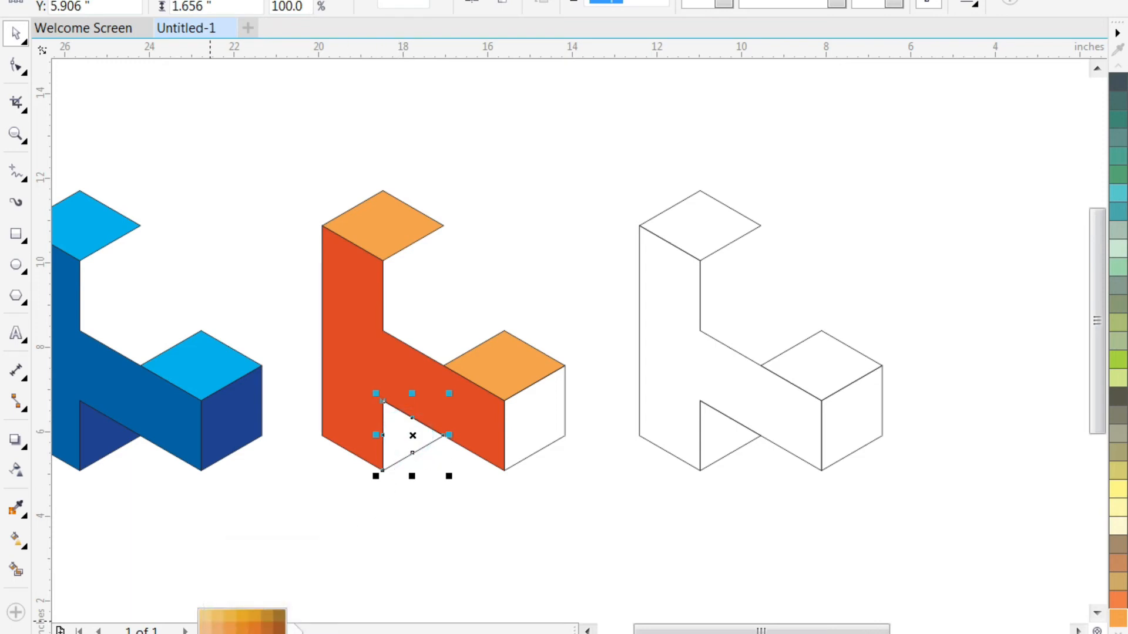
left_click(276, 628)
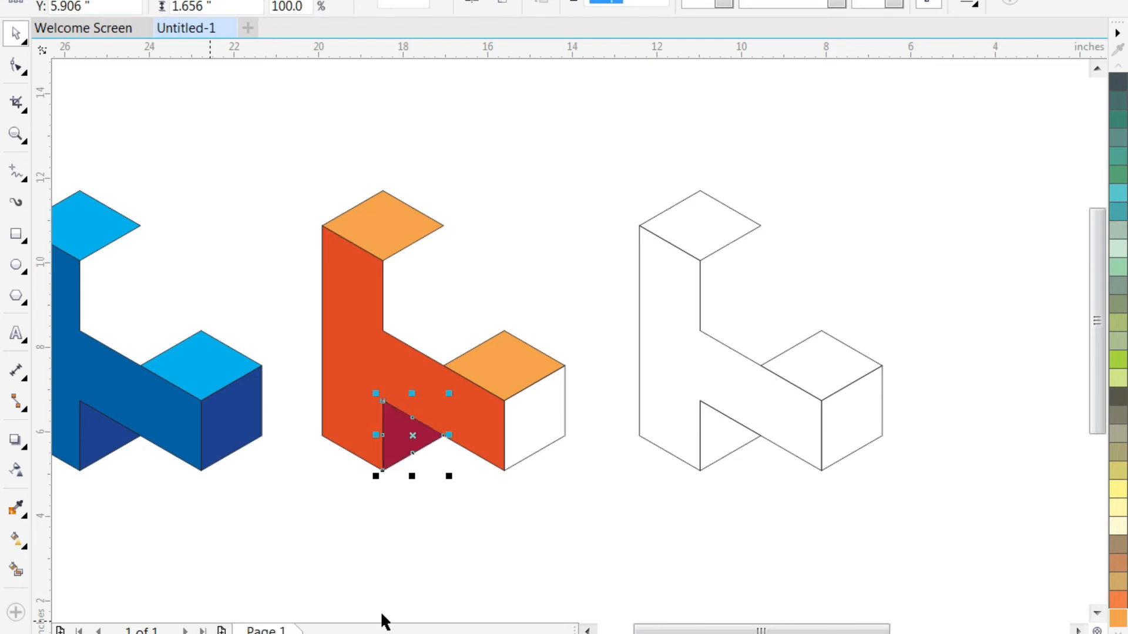
Fill the middle figure's cube right face dark crimson (C23 M100 Y68 K17) and both of its top faces brownish orange
left_click(549, 422)
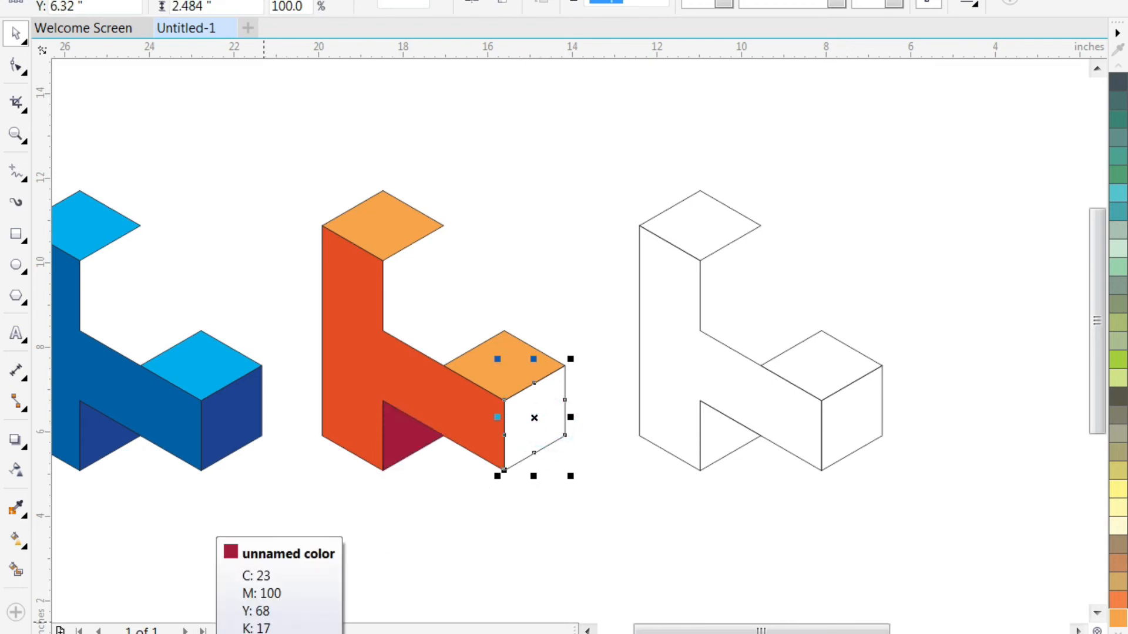
left_click(218, 631)
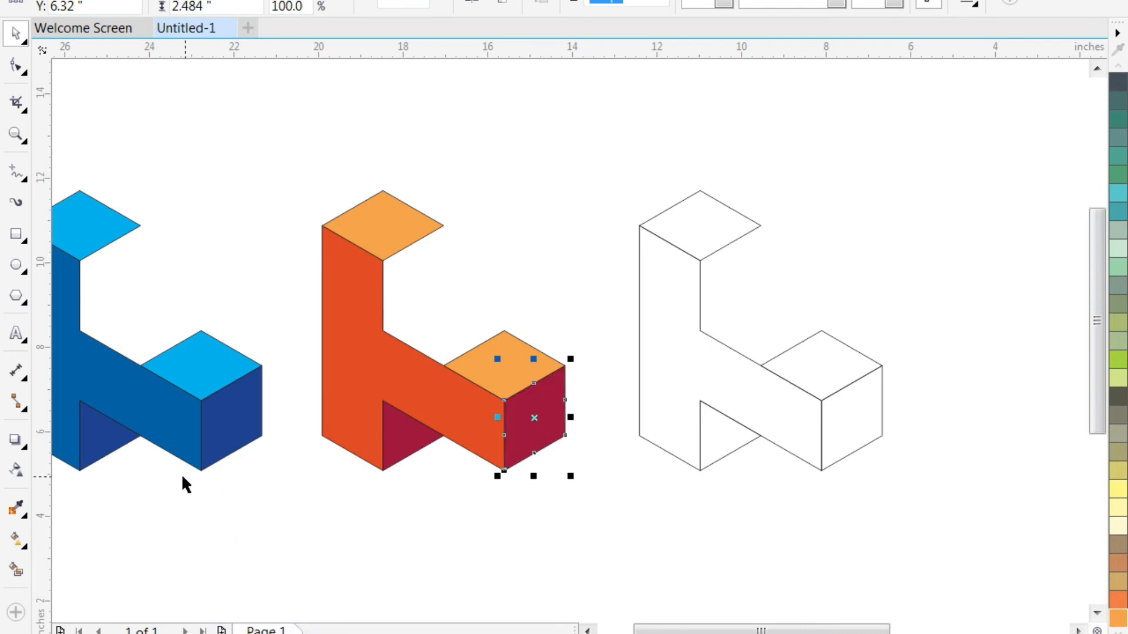
scroll(158, 485, "down", 2)
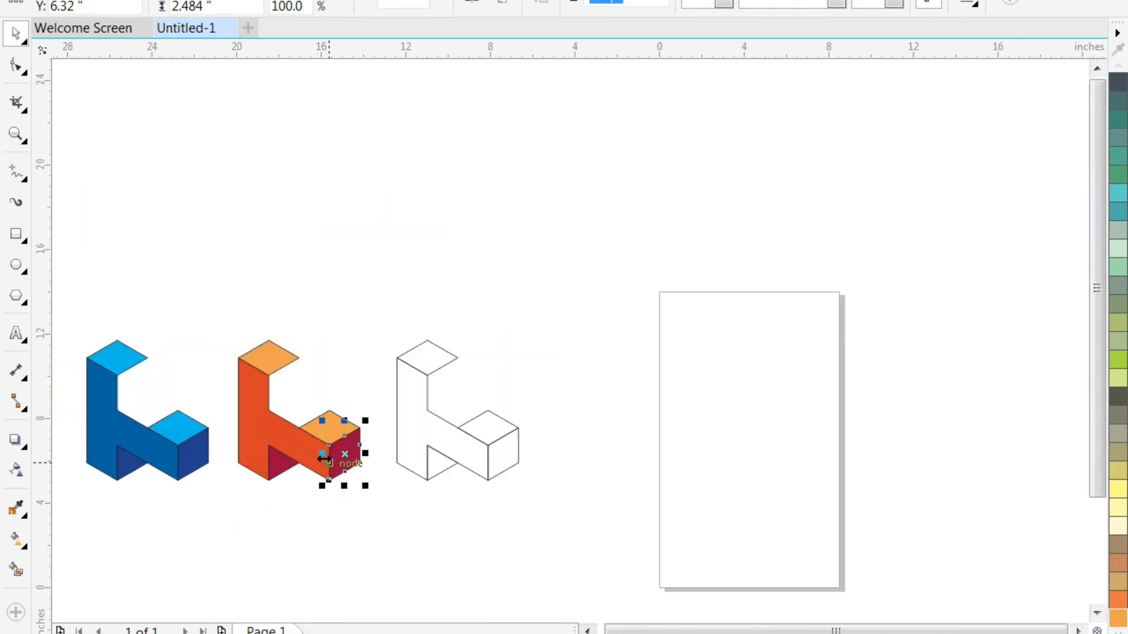
scroll(327, 450, "up", 2)
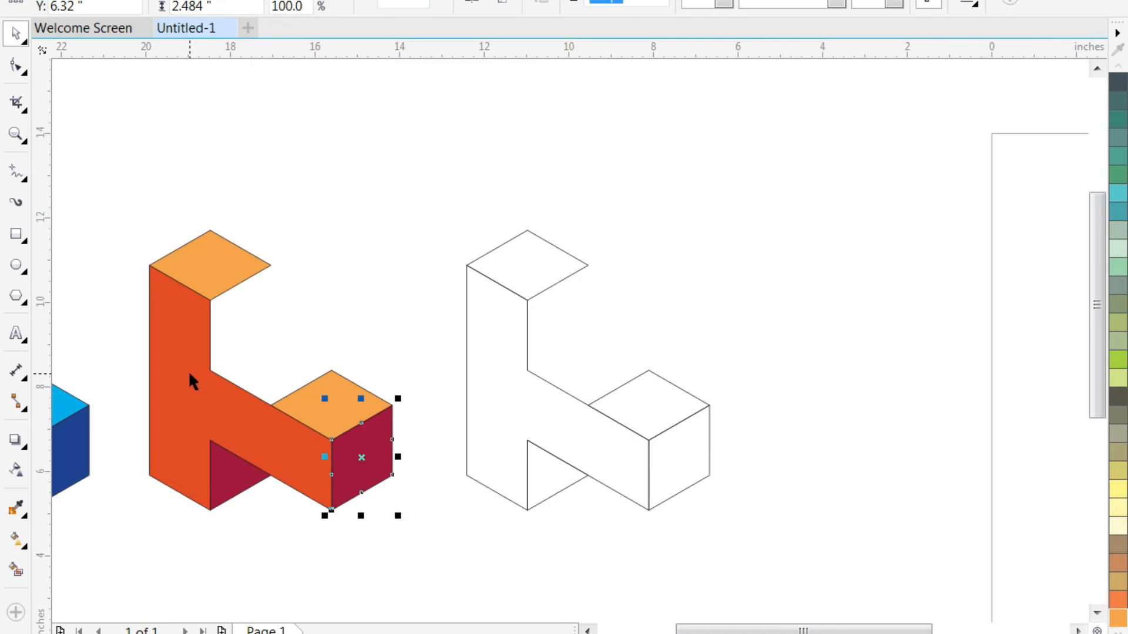
left_click(225, 265)
left_click(276, 629)
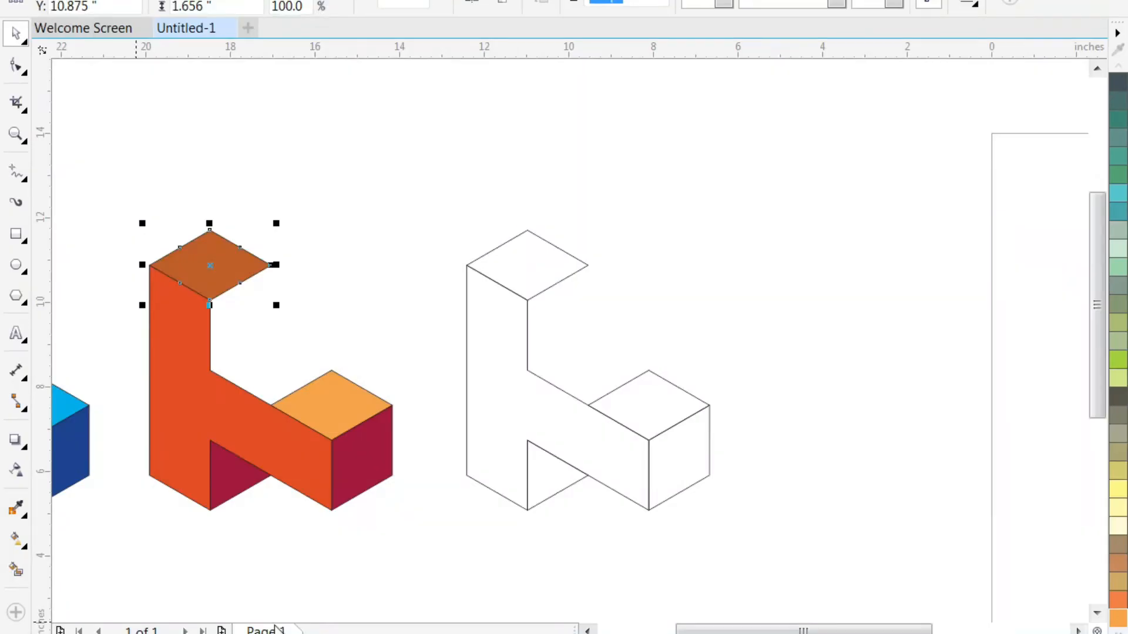
left_click(327, 427)
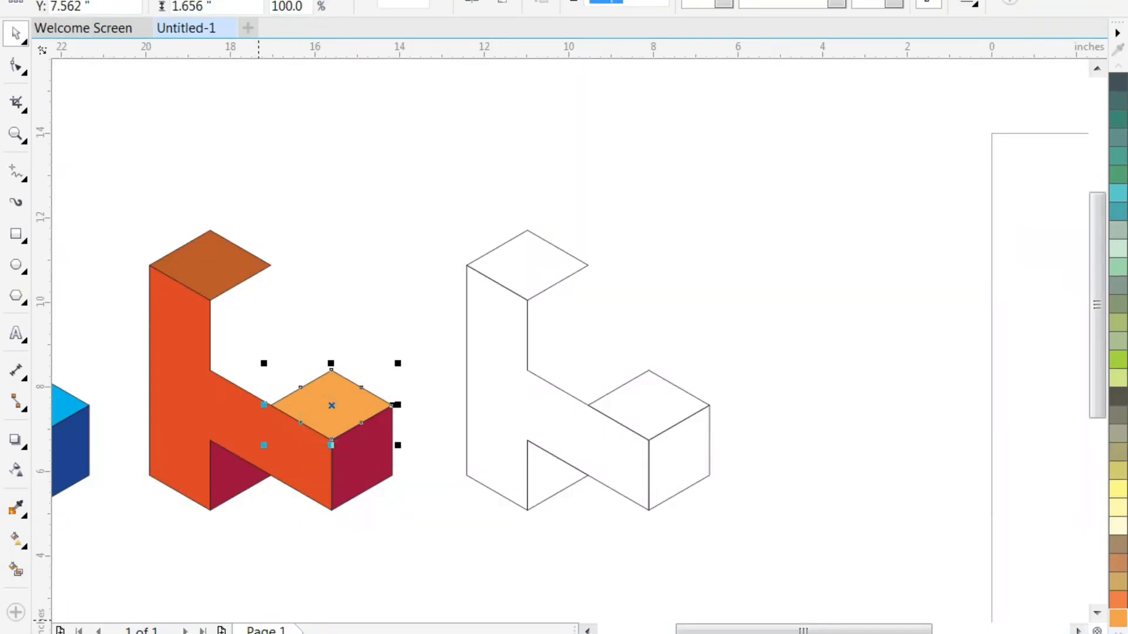
left_click(273, 631)
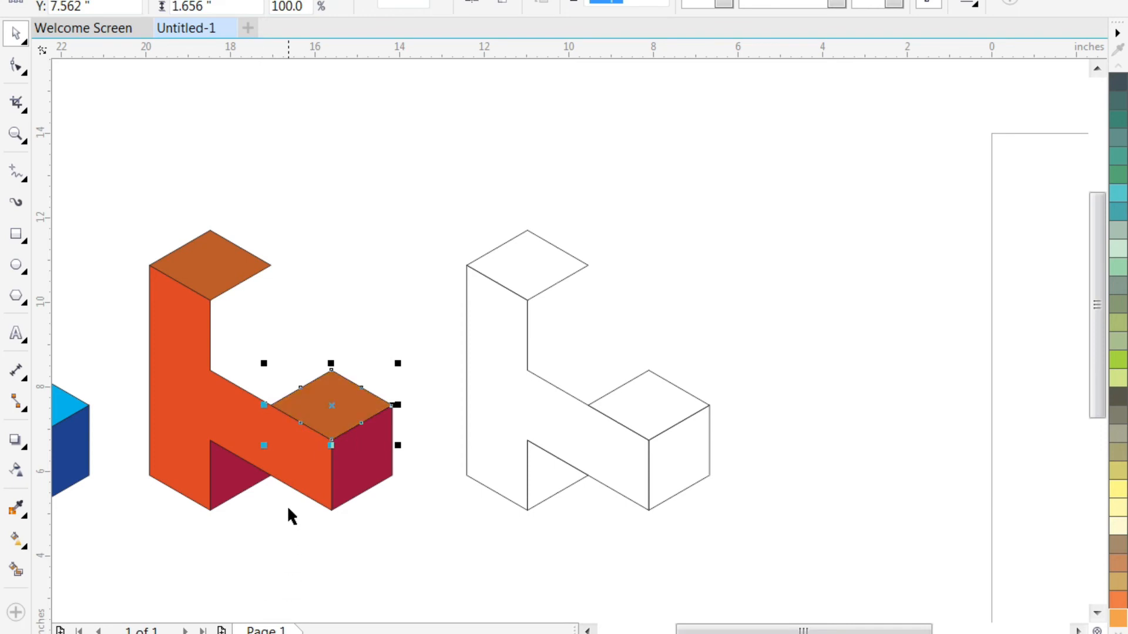
Fill the unfilled third figure's column top face and cube top face with Spring Green
scroll(227, 516, "down", 2)
scroll(371, 482, "up", 2)
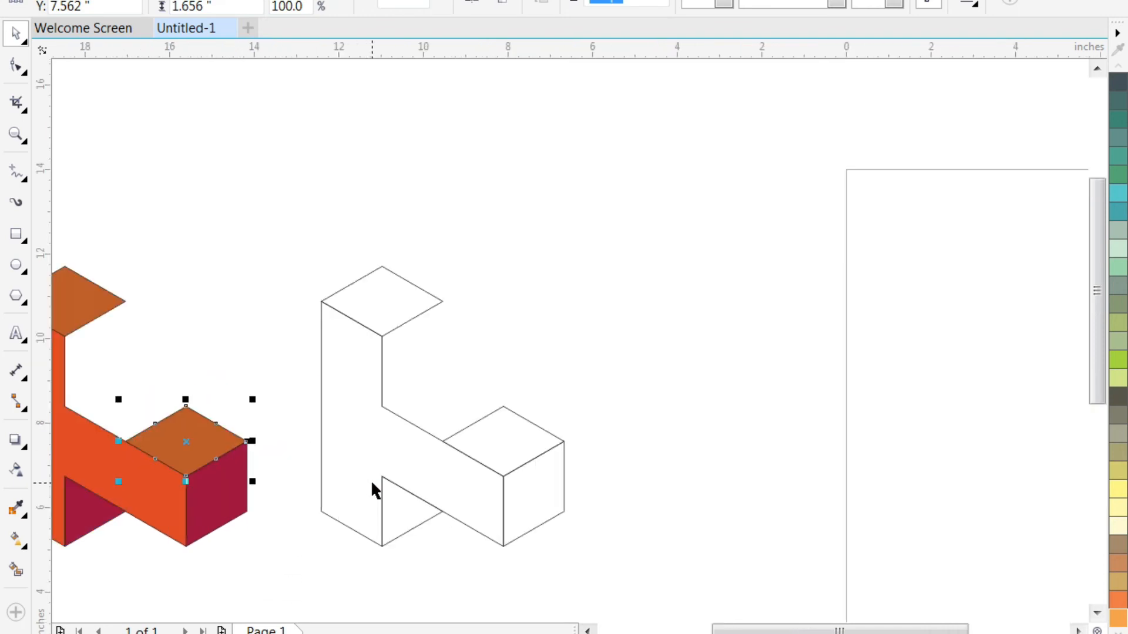
left_click(380, 307)
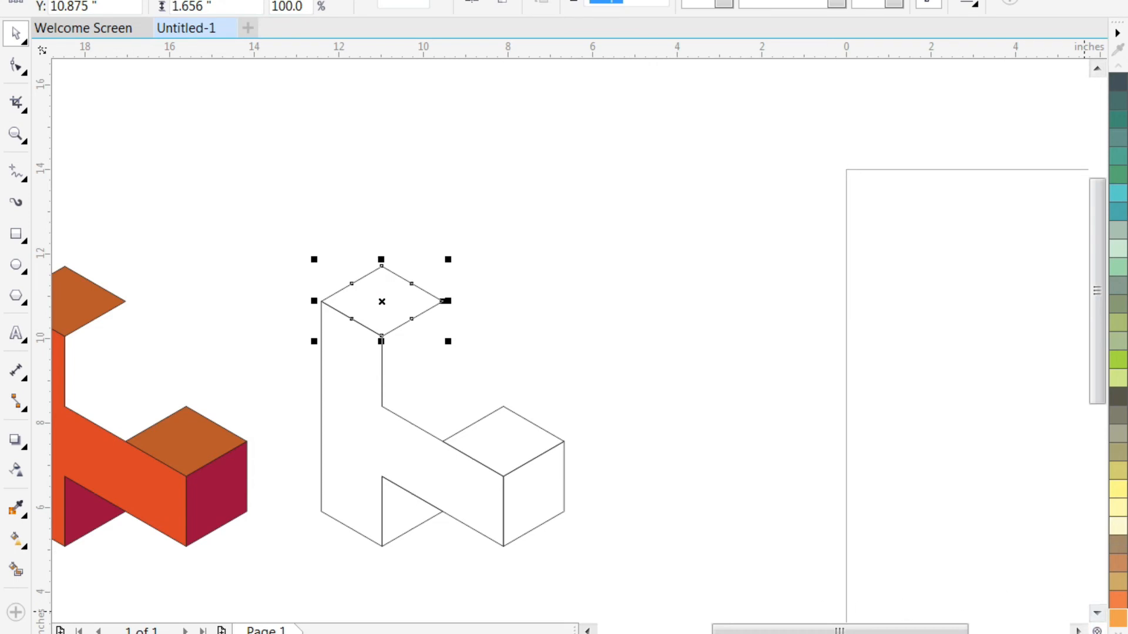
left_click(1118, 633)
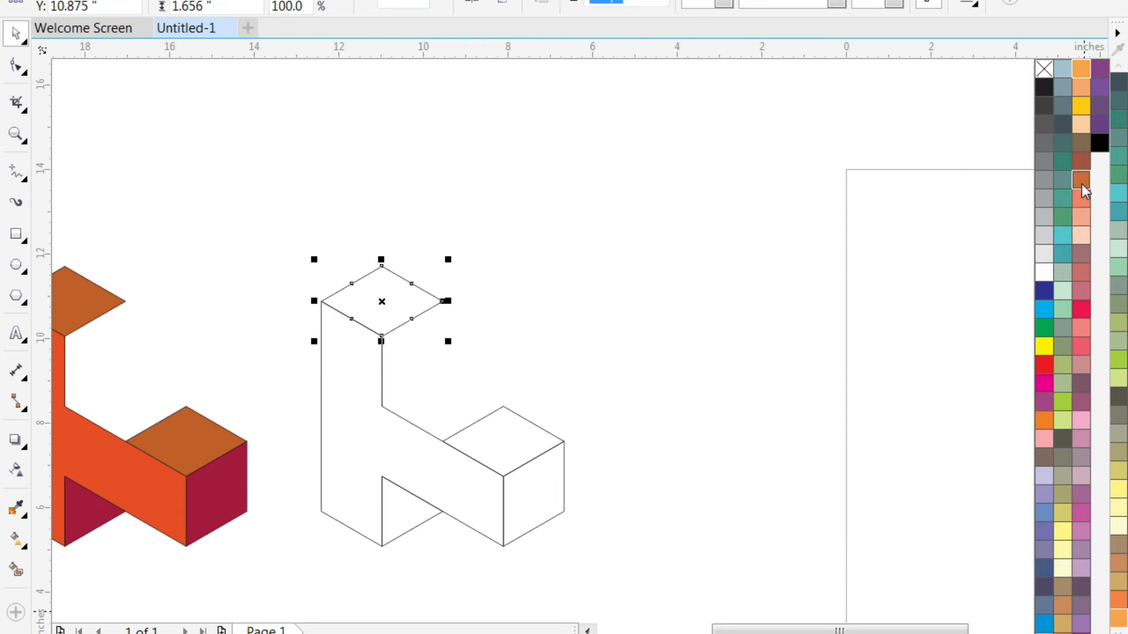
left_click(1118, 175)
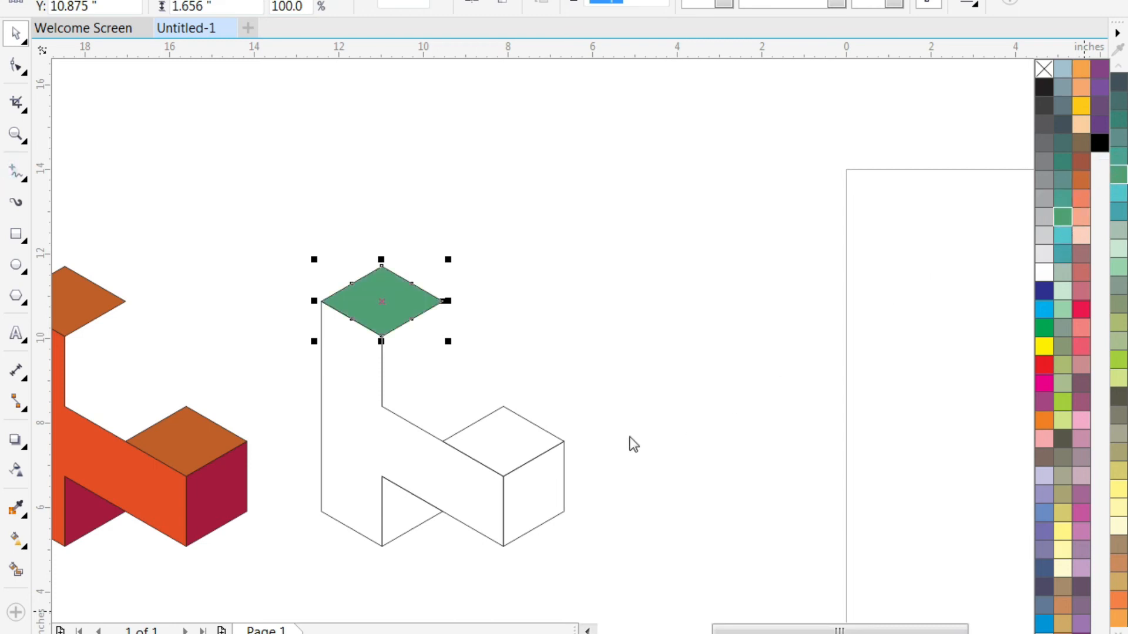
left_click(507, 441)
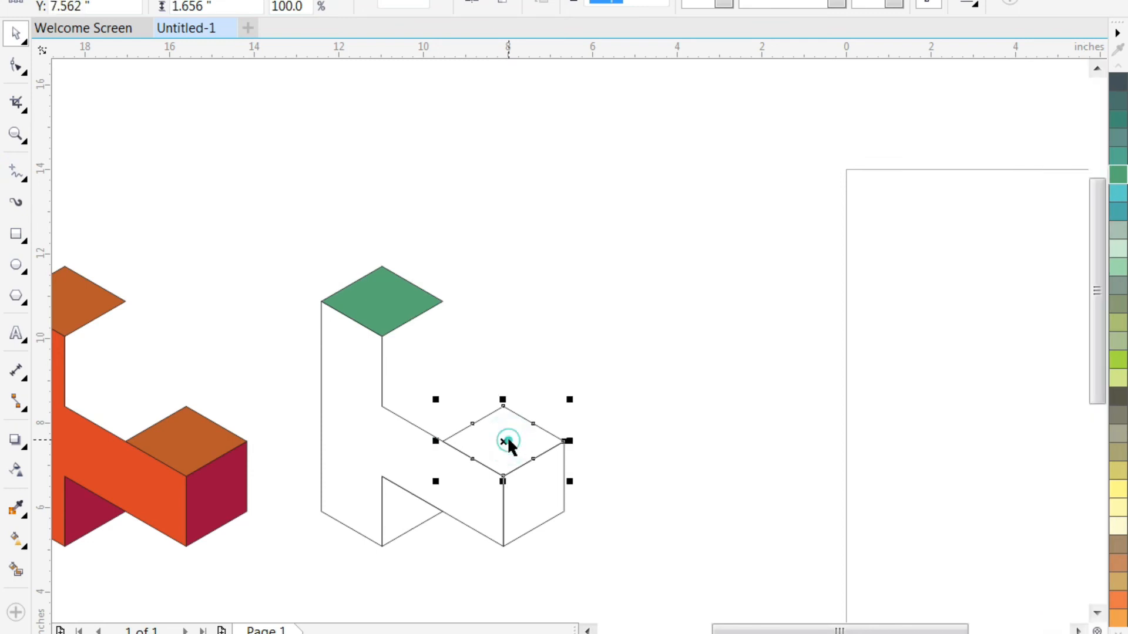
left_click(300, 633)
Fill the third figure's welded front face with a darker green shade (C80 M33 Y78 K20)
left_click(381, 430)
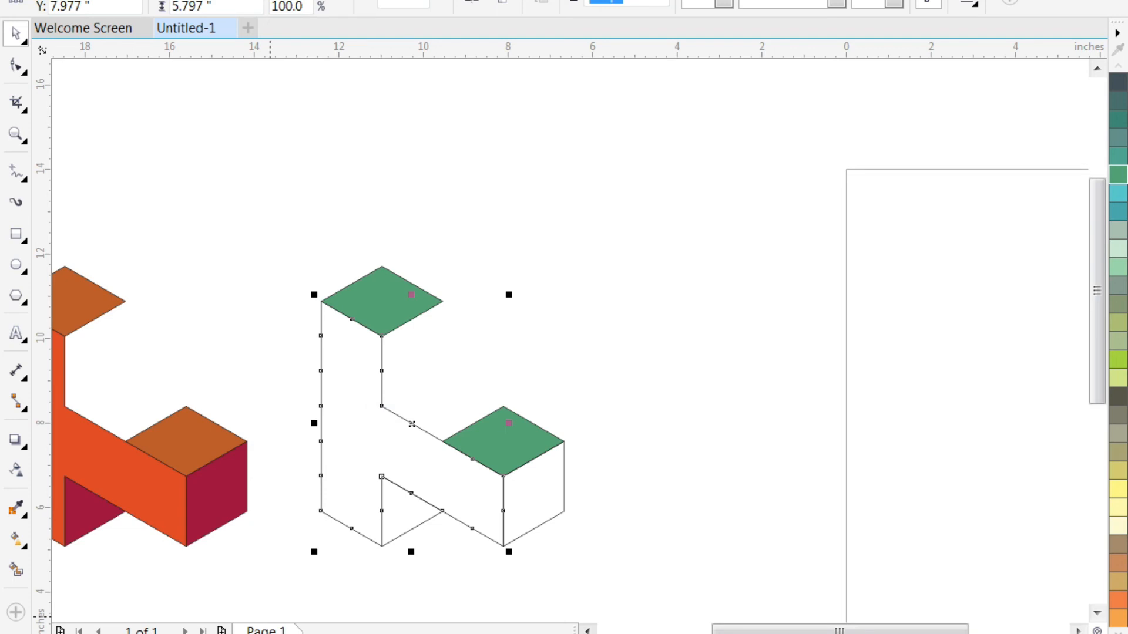
left_click(279, 633)
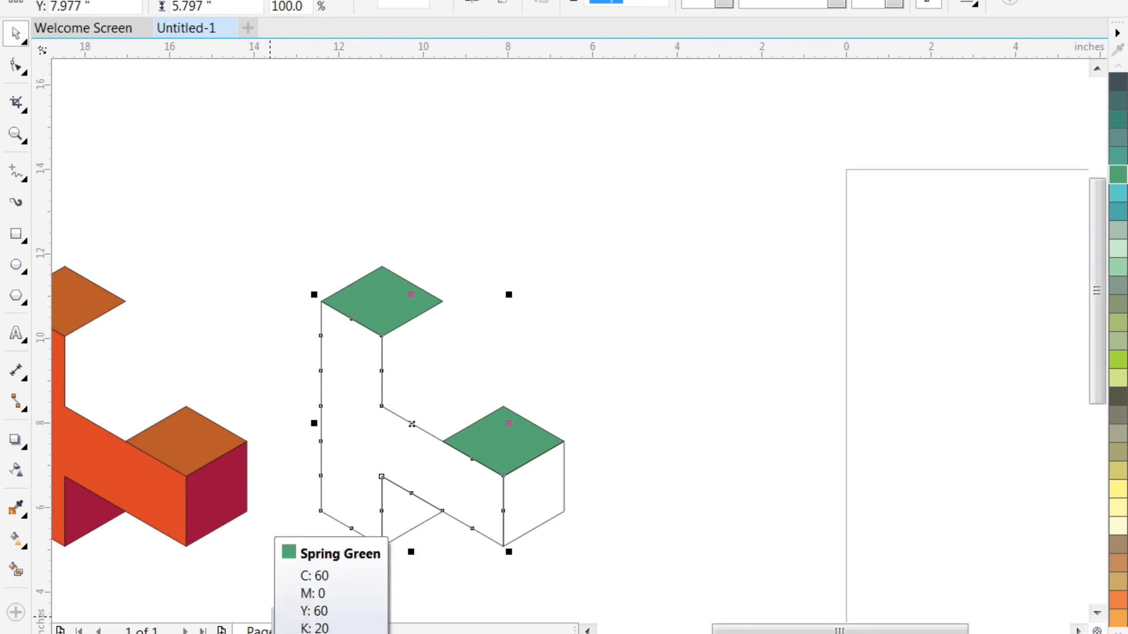
left_click(279, 633)
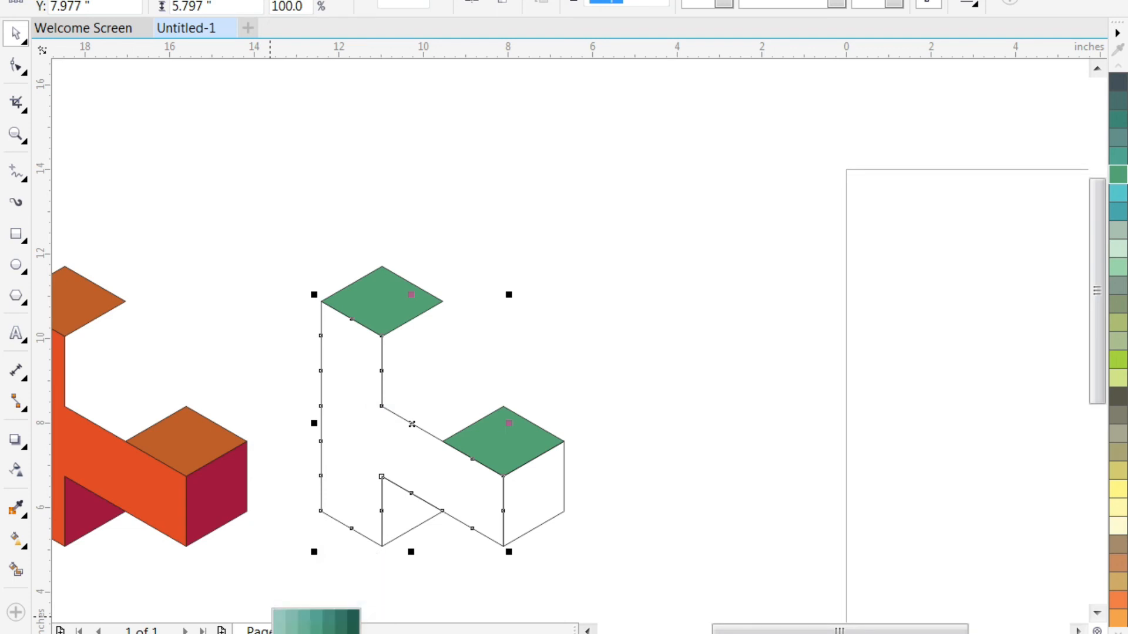
left_click(340, 622)
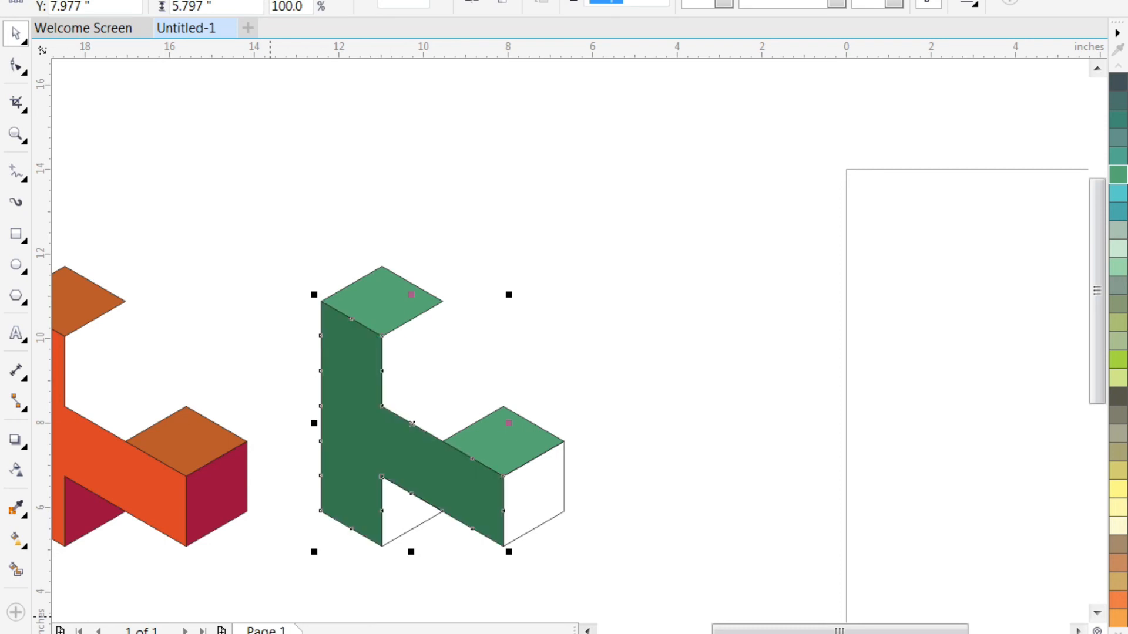
Fill the third figure's cube right face and its triangle with very dark green (C78 M53 Y85 K70)
left_click(526, 514)
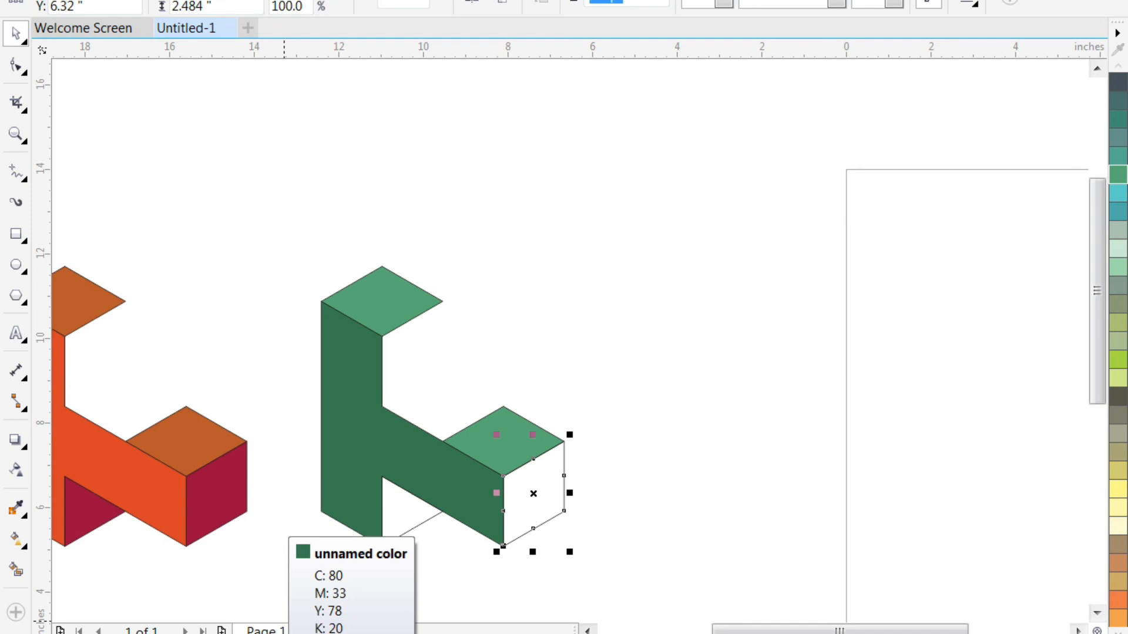
left_click(293, 633)
left_click(410, 509)
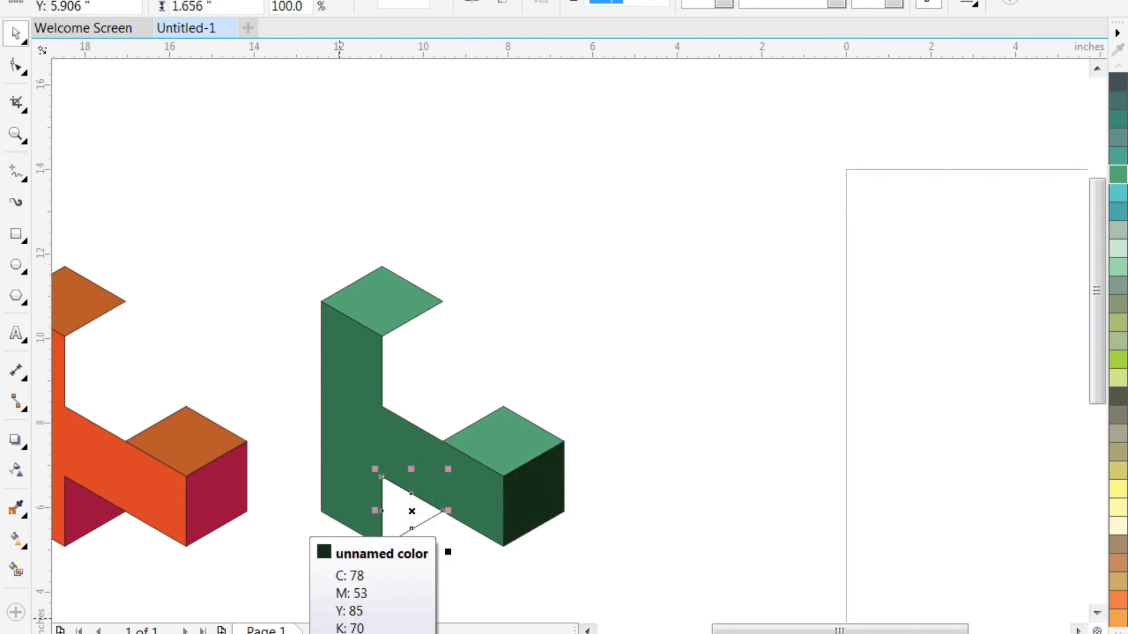
left_click(305, 633)
Rotate the whole orange middle figure by 120 degrees
scroll(640, 483, "down", 2)
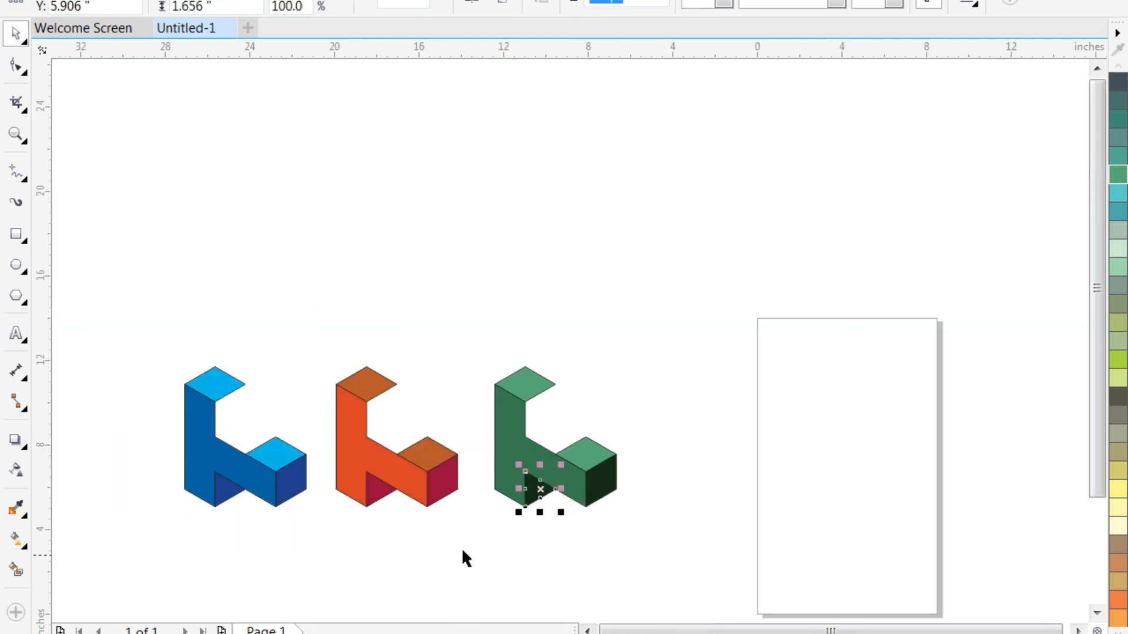
left_click(421, 548)
scroll(421, 548, "up", 2)
left_click_drag(188, 162, 516, 572)
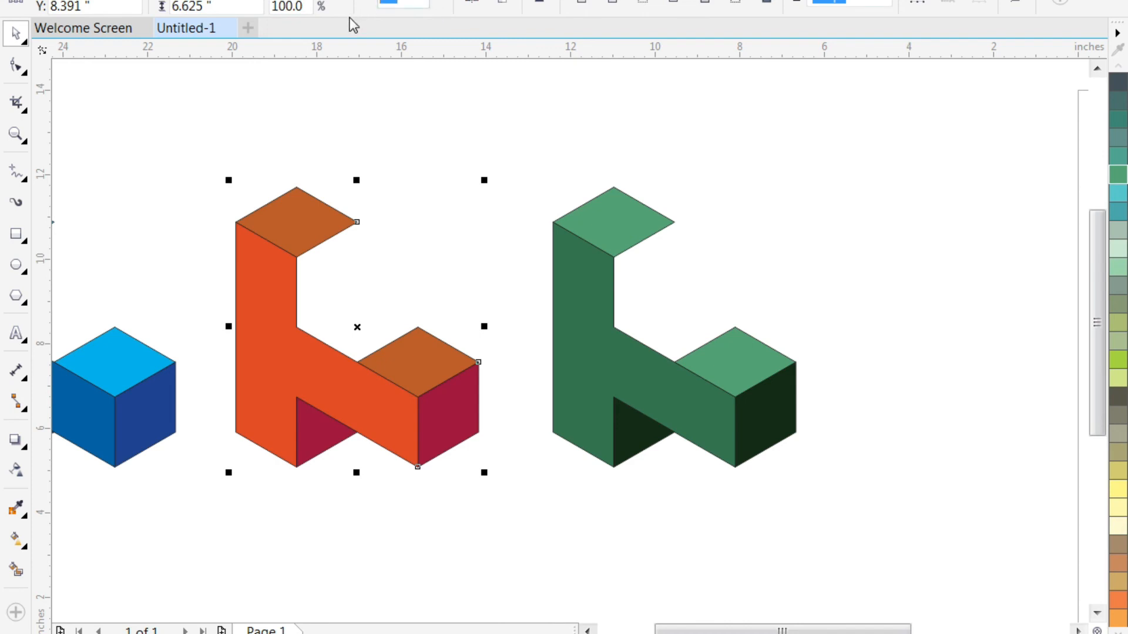
type("12")
key("Return")
Rotate the whole green figure a third of a turn clockwise so that its welded face points upward
left_click_drag(911, 151, 537, 535)
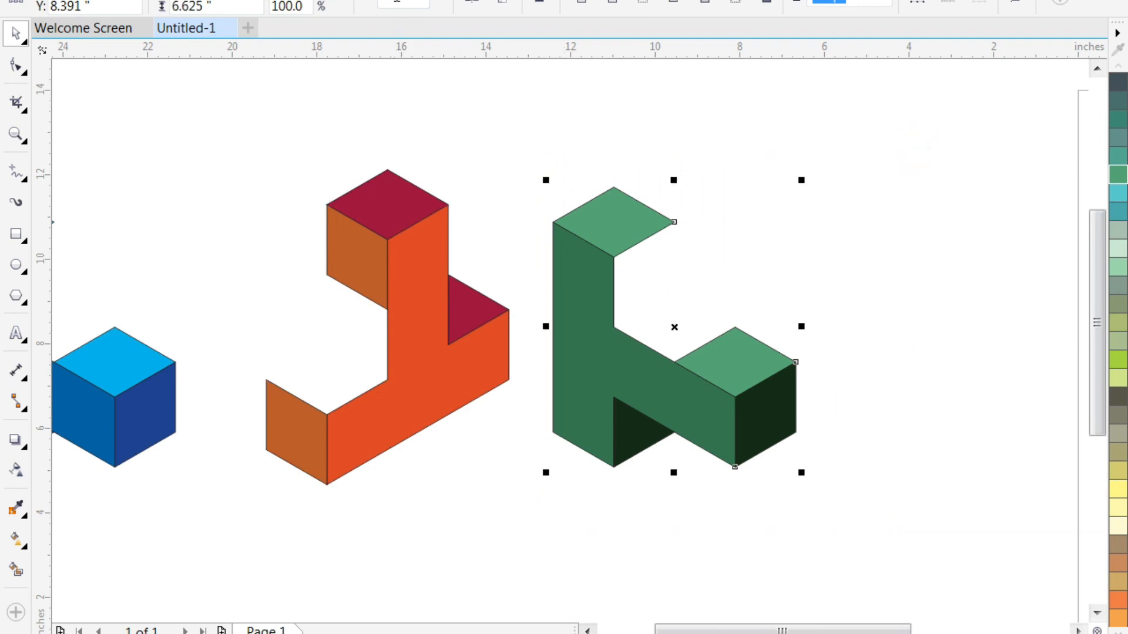
left_click_drag(403, 2, 366, 15)
key("Return")
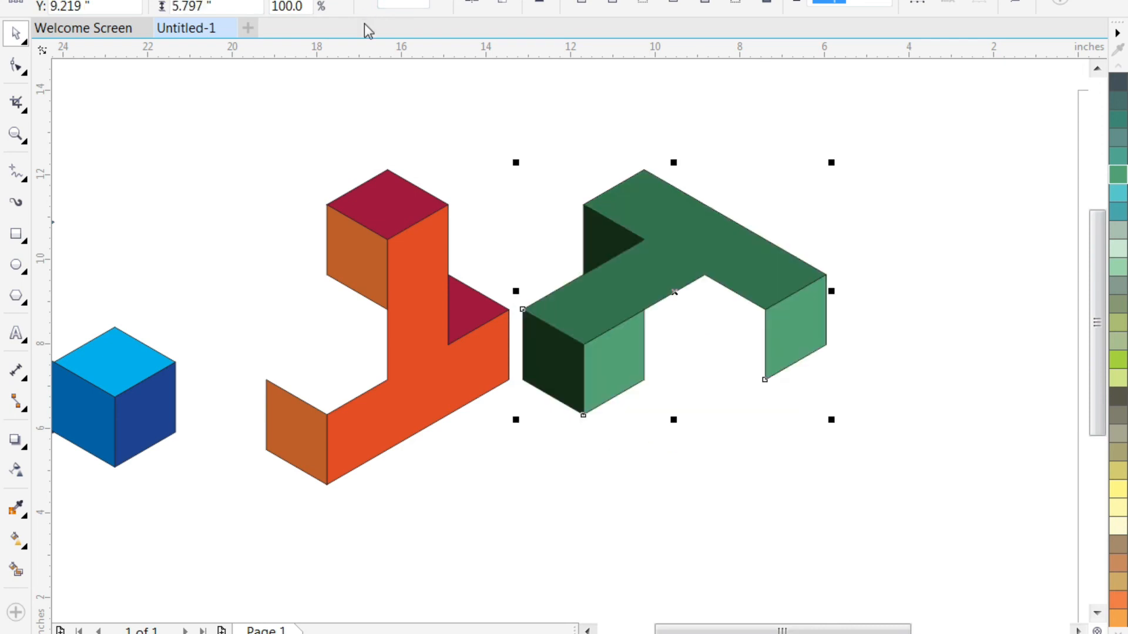
Move the orange figure onto the blue one, snapping its inner corner to the outer right corner of the blue cube's top face
scroll(758, 323, "down", 2)
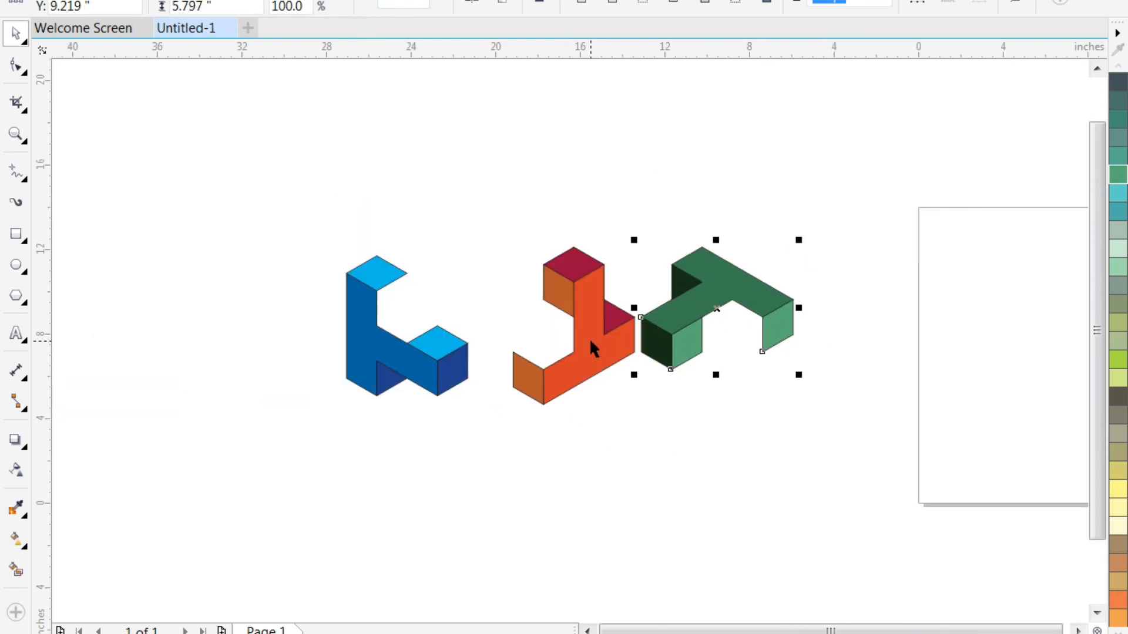
scroll(590, 337, "up", 2)
left_click_drag(372, 126, 694, 510)
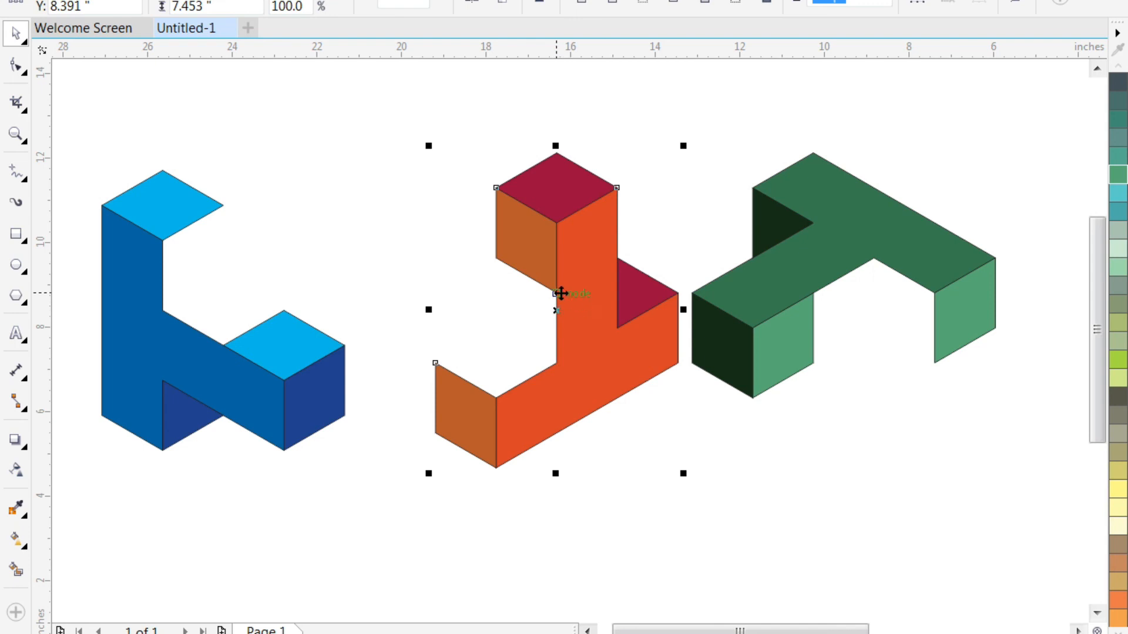
left_click_drag(559, 293, 344, 346)
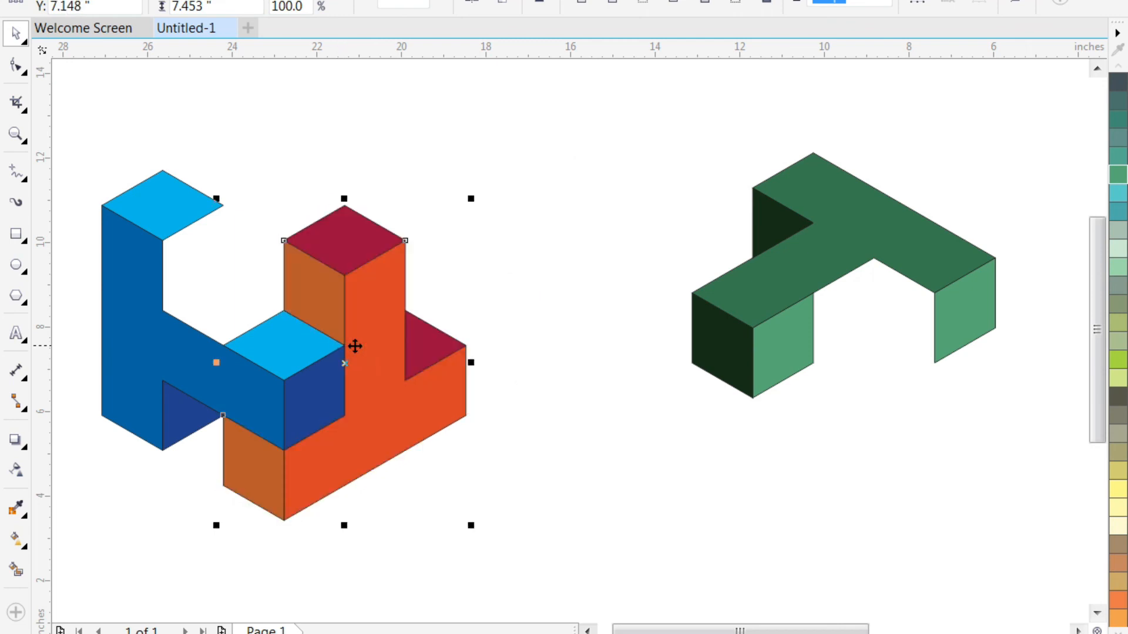
Move the whole green figure into the interlock, snapping its outer light-green face's upper inner corner to the right corner of the orange column's crimson top
left_click_drag(678, 114, 930, 474)
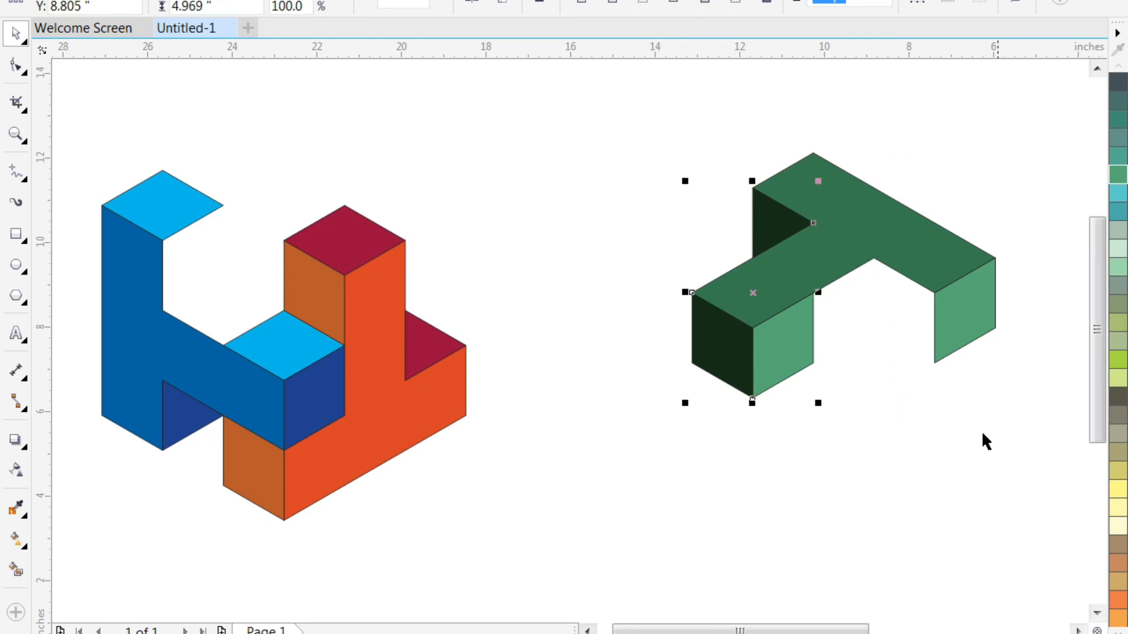
left_click(903, 437)
left_click_drag(1038, 117, 612, 436)
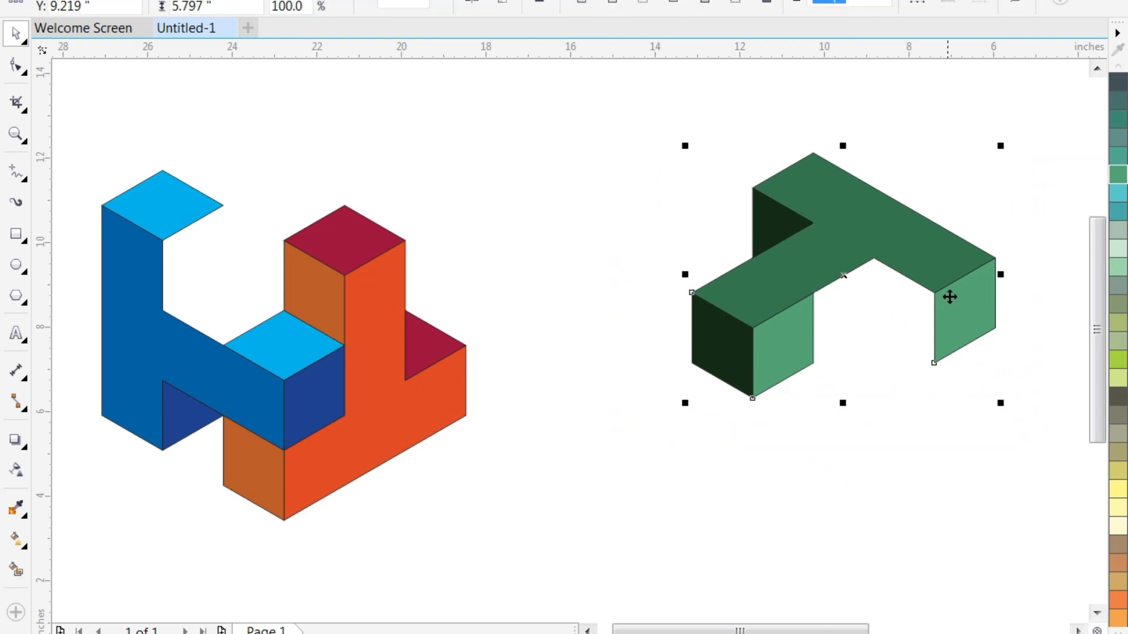
left_click_drag(933, 294, 405, 242)
Remove the outlines from all faces of the three interlocked figures
scroll(615, 292, "down", 1)
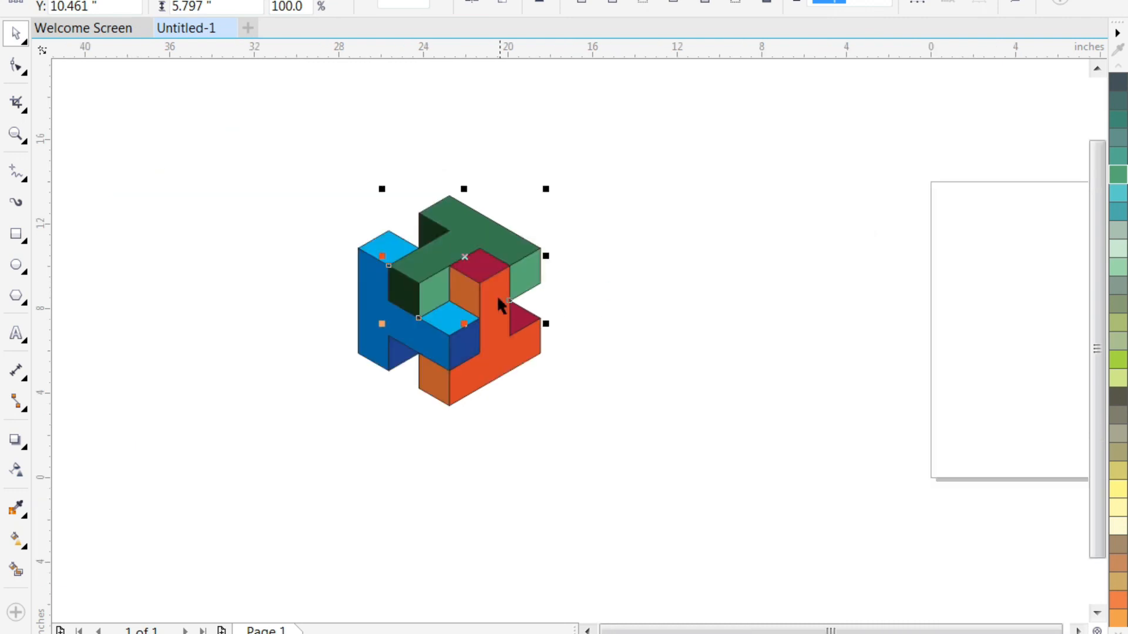
scroll(448, 257, "up", 2)
left_click(194, 194)
mouse_move(176, 105)
left_mouse_down()
mouse_move(194, 279)
mouse_move(652, 611)
mouse_move(803, 592)
left_mouse_up()
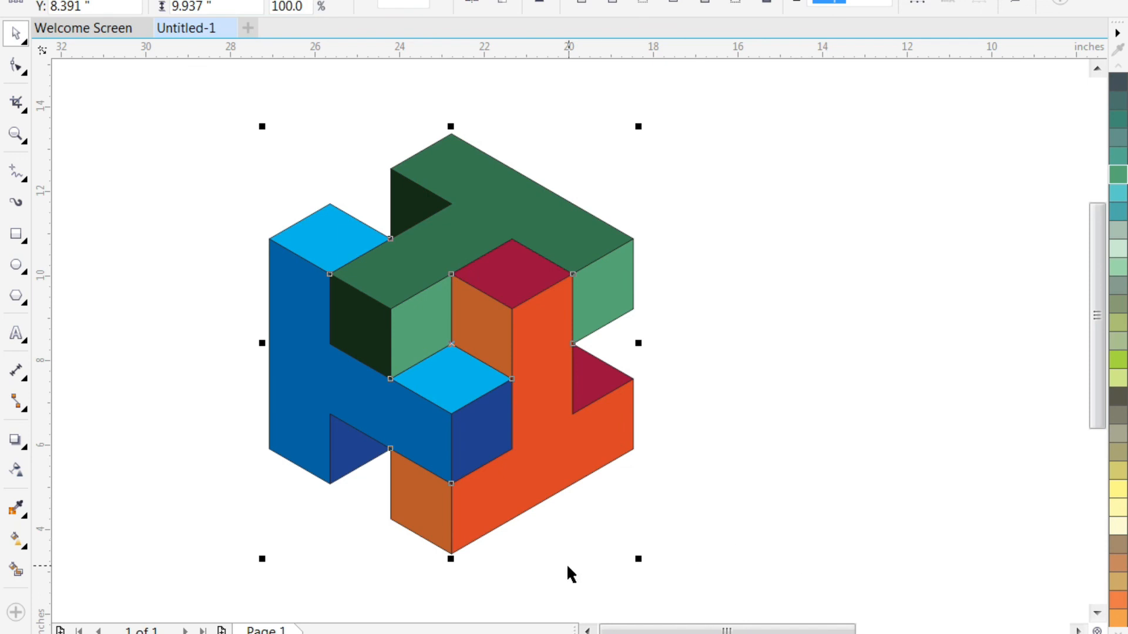
right_click(57, 633)
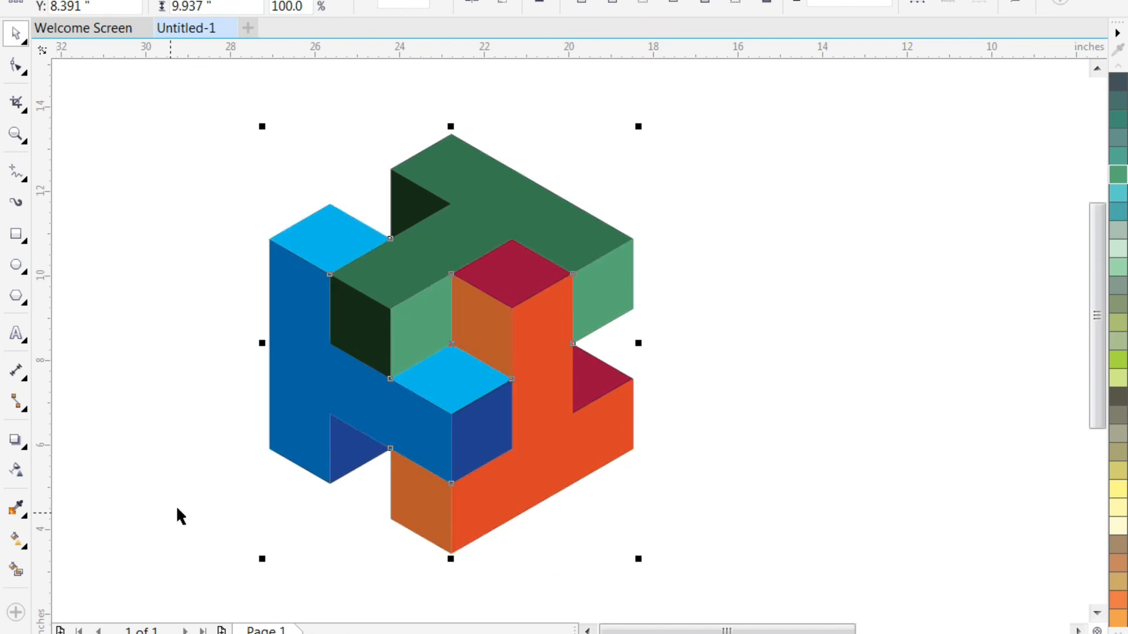
Rotate the entire interlocked design 30 degrees clockwise
left_click_drag(848, 101, 141, 589)
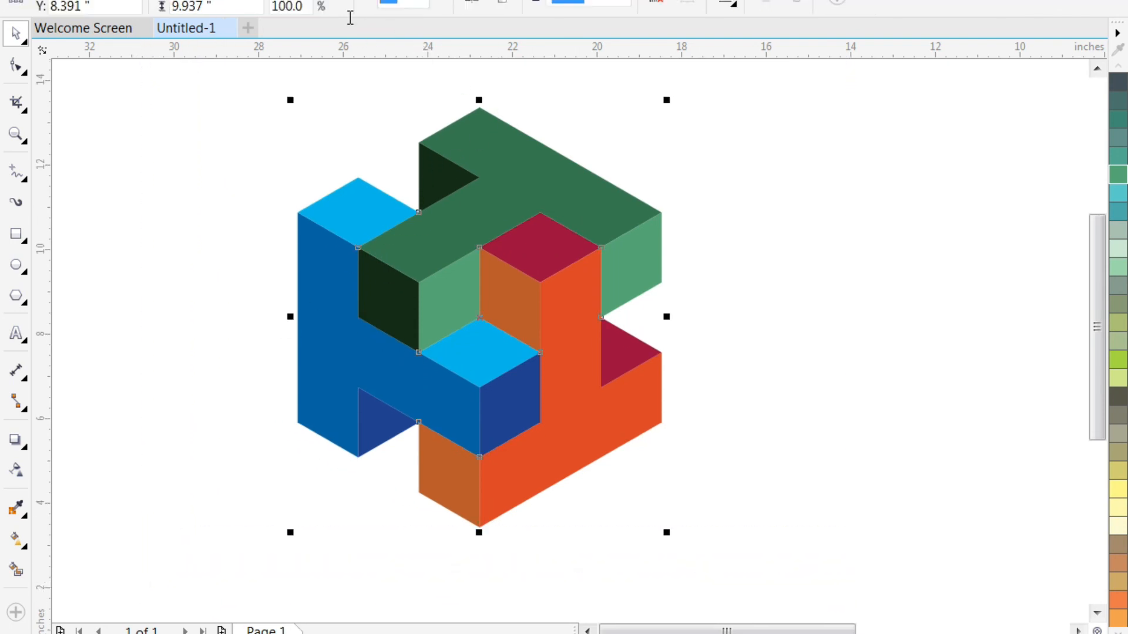
type("30")
key("Return")
left_click(845, 318)
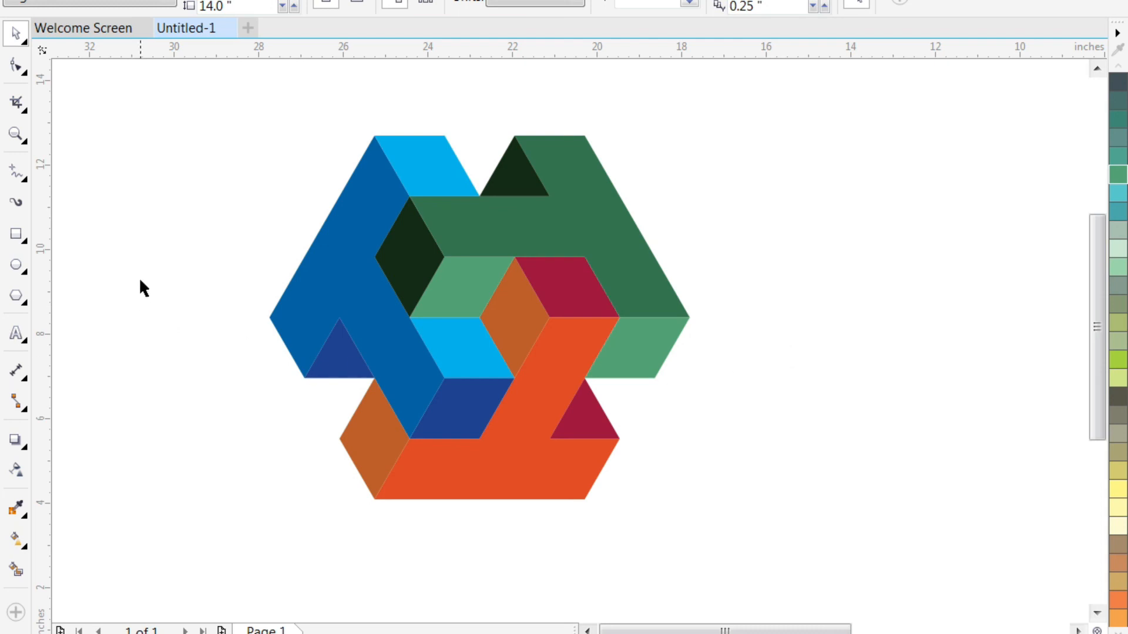
Move the entire rotated design about 1.9 inches right and 1.3 inches down, and clear the selection
left_click_drag(181, 86, 676, 605)
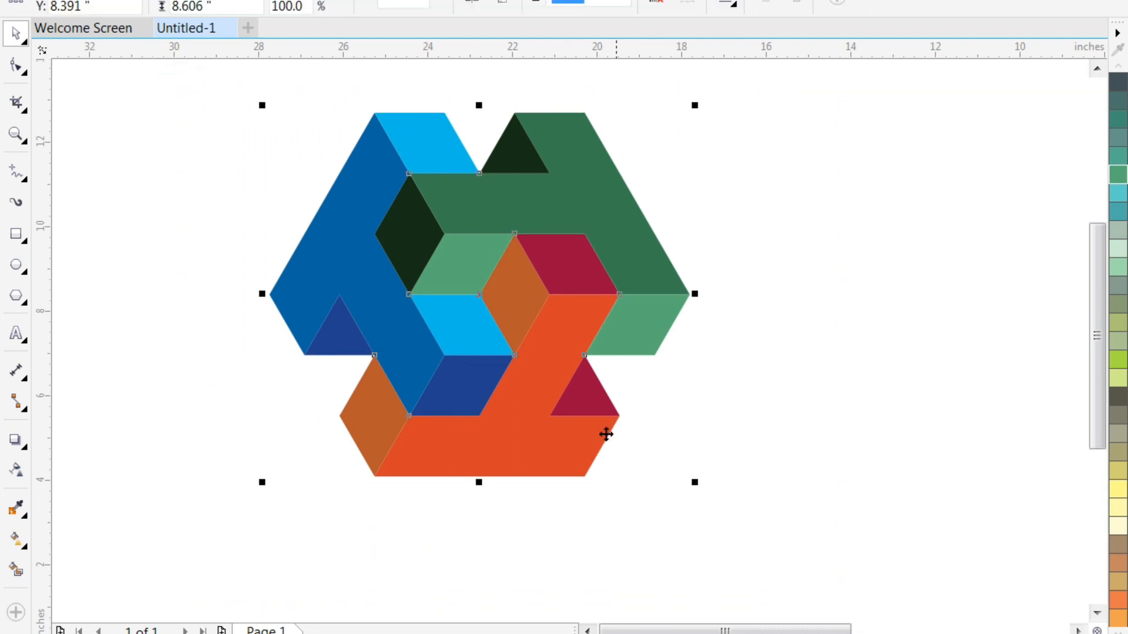
left_click_drag(473, 293, 554, 348)
left_click(281, 264)
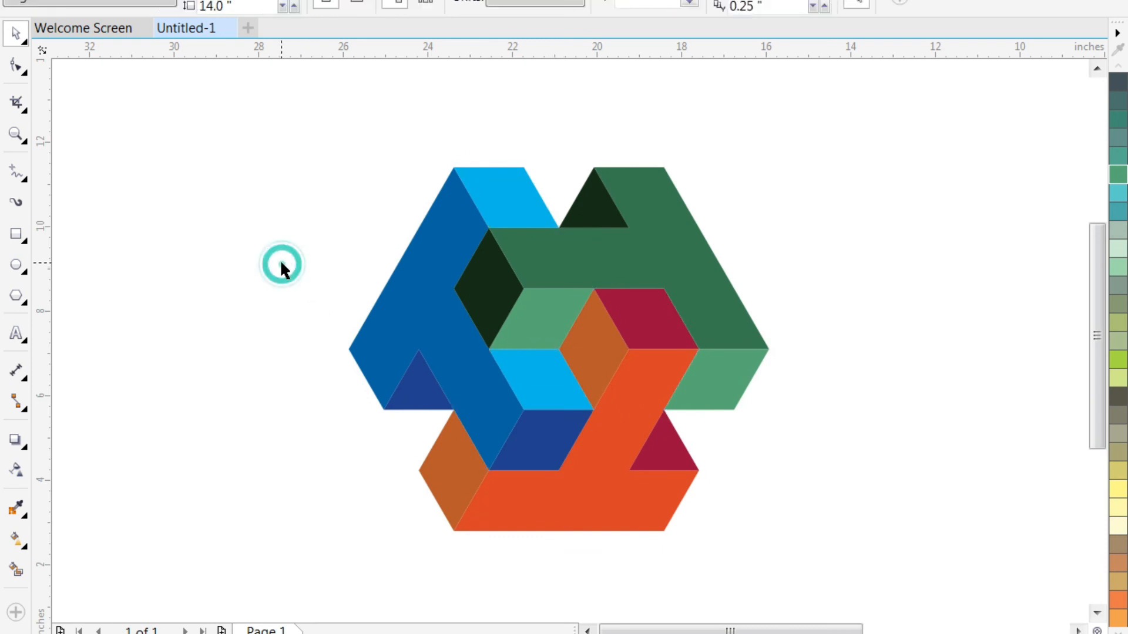